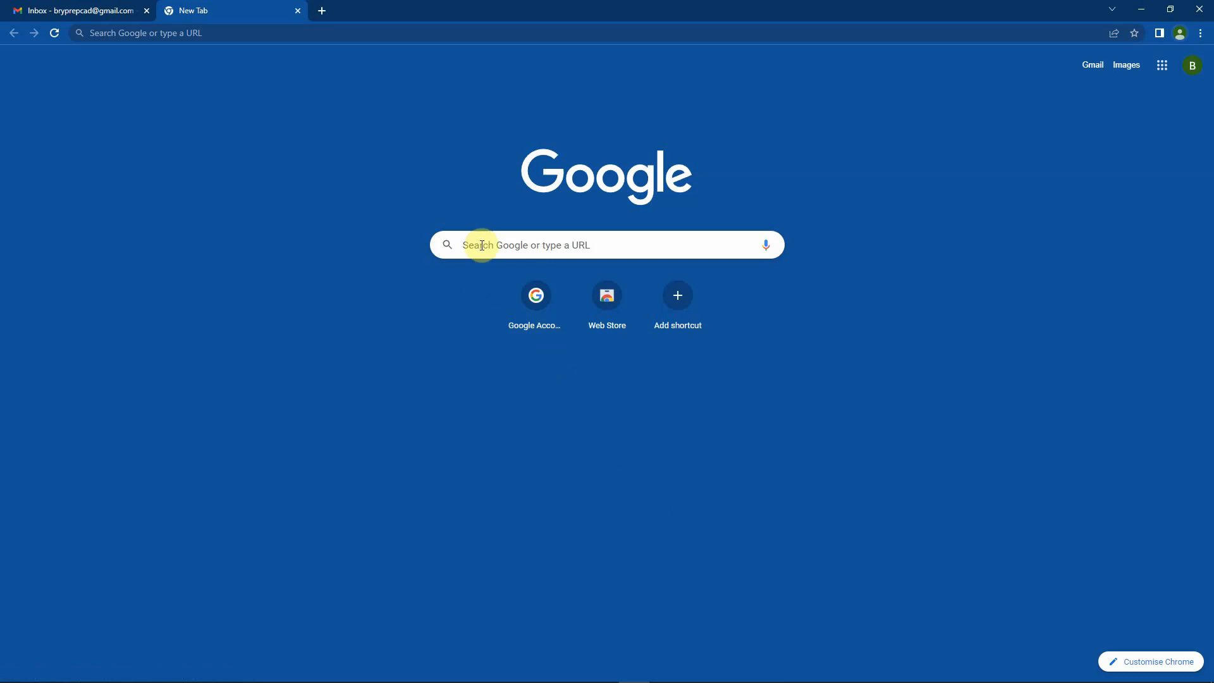
# Search the web for "onshape education" and open the Onshape for Education result
pyautogui.click(480, 242)
pyautogui.write('o')
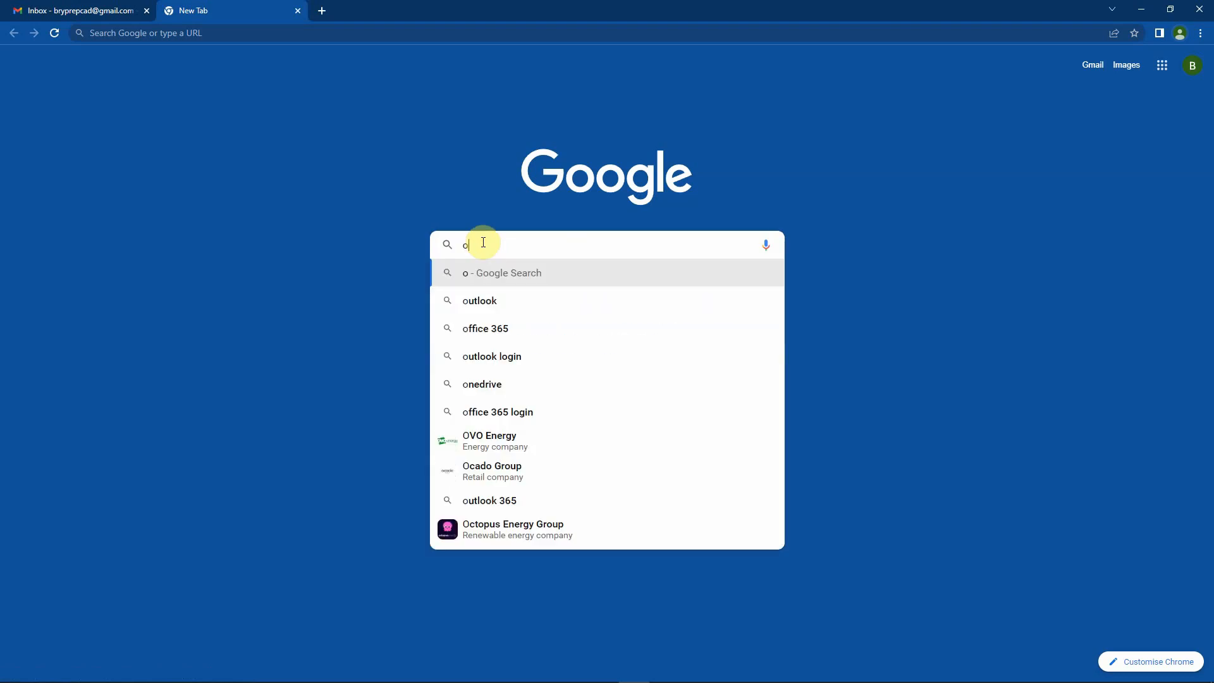
pyautogui.write('nshape ')
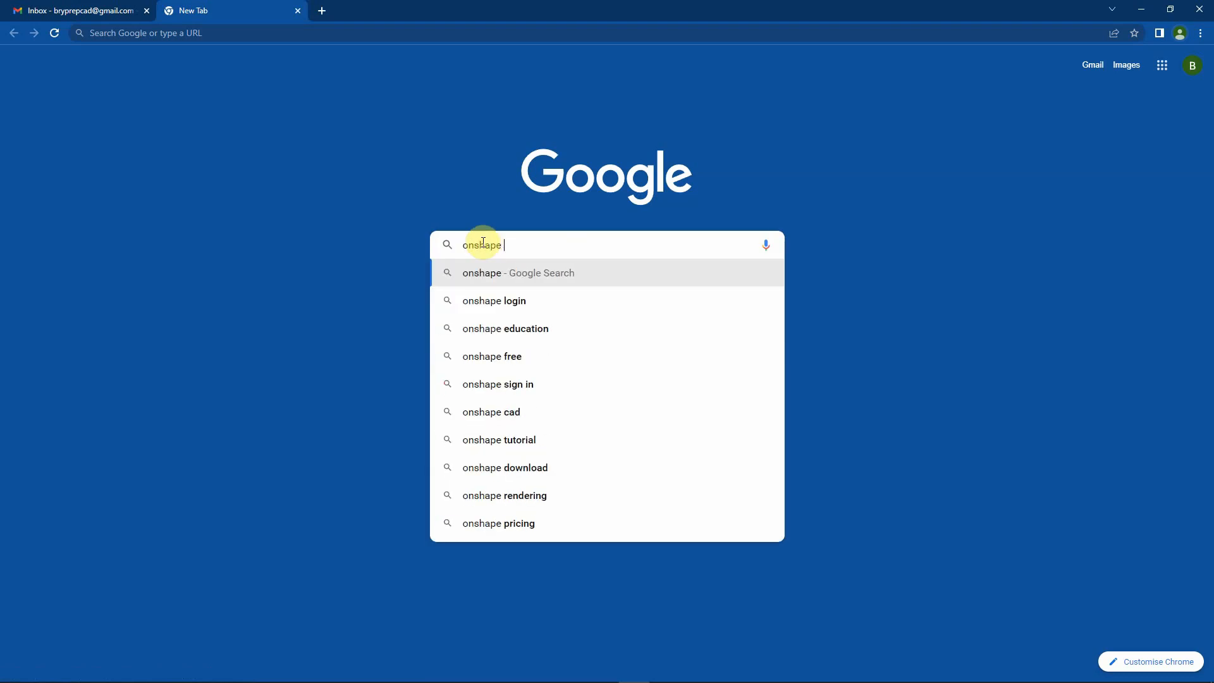
pyautogui.write('educ')
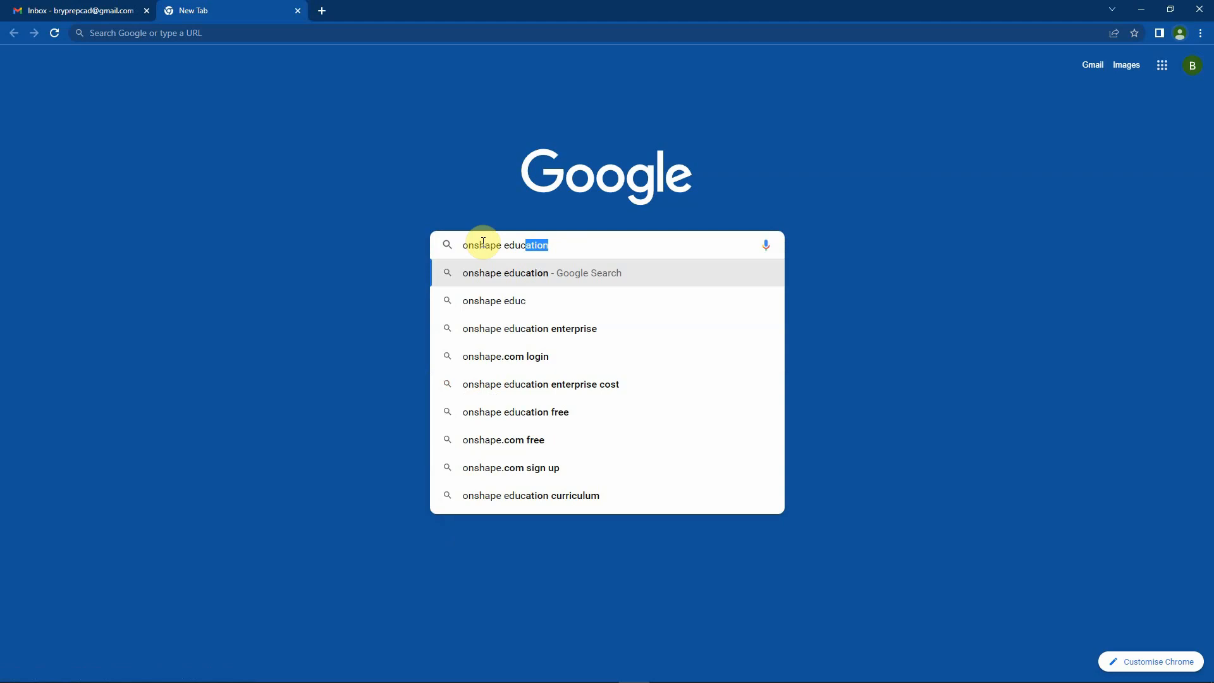
pyautogui.write('ation')
pyautogui.press('Return')
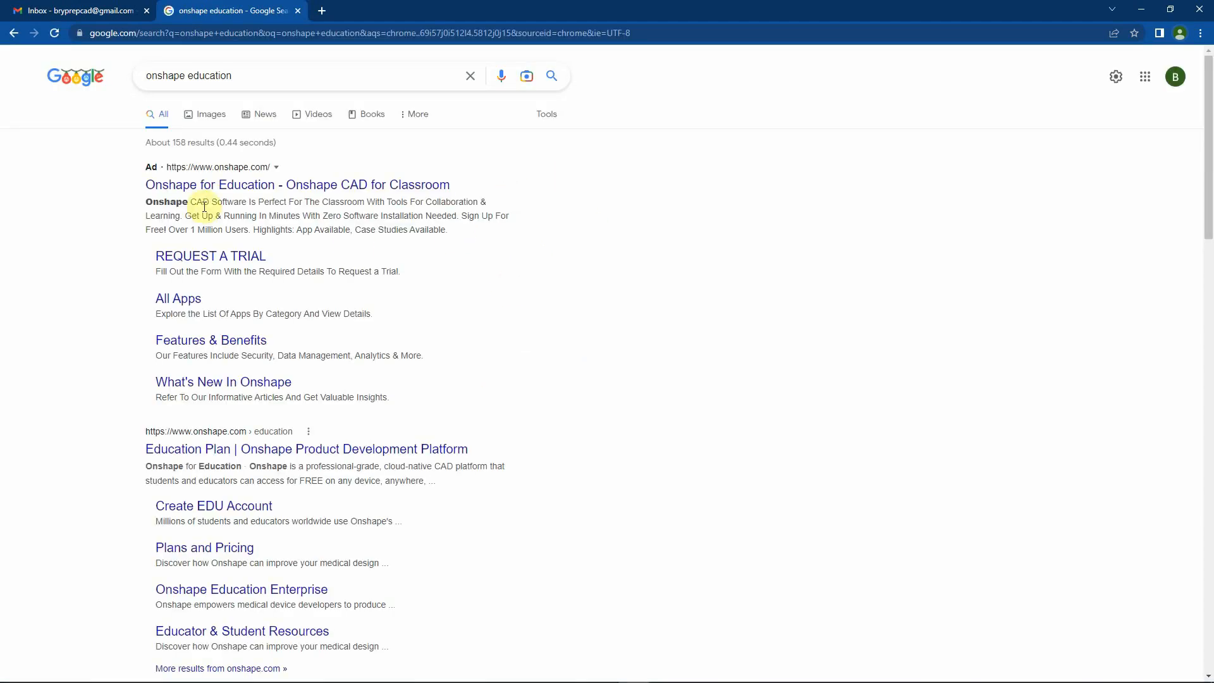
pyautogui.click(213, 185)
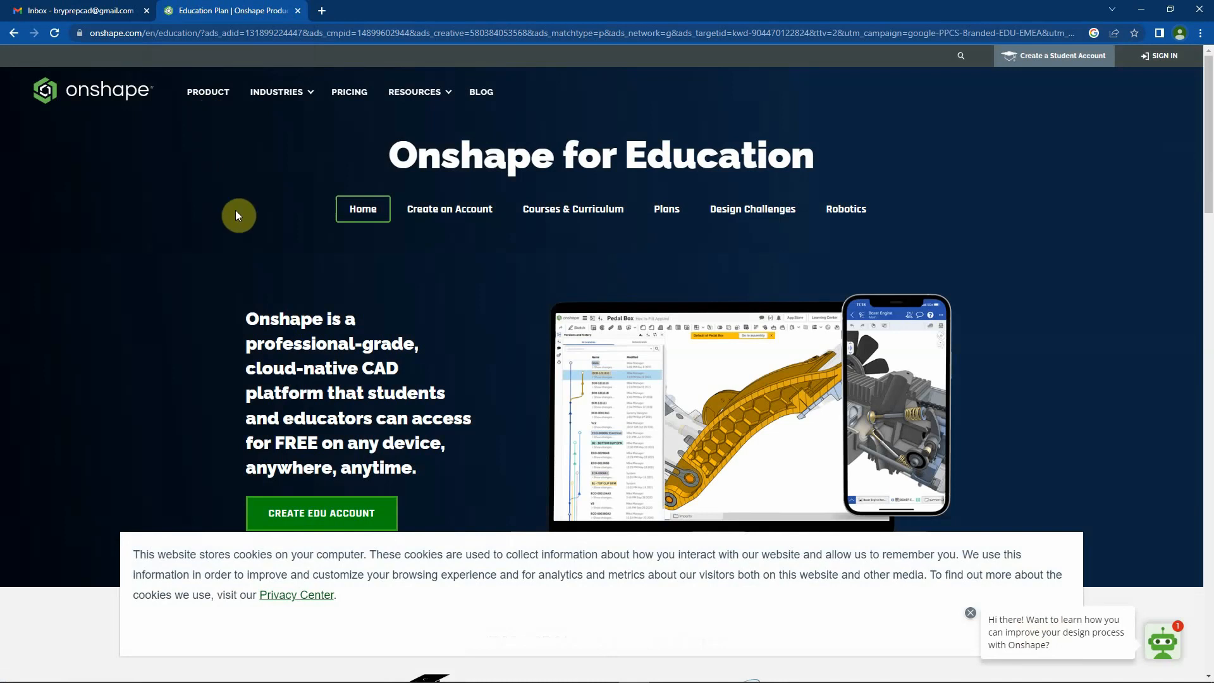
# Dismiss the chat and cookie notices and open the sign-up form for an EDU account
pyautogui.click(970, 613)
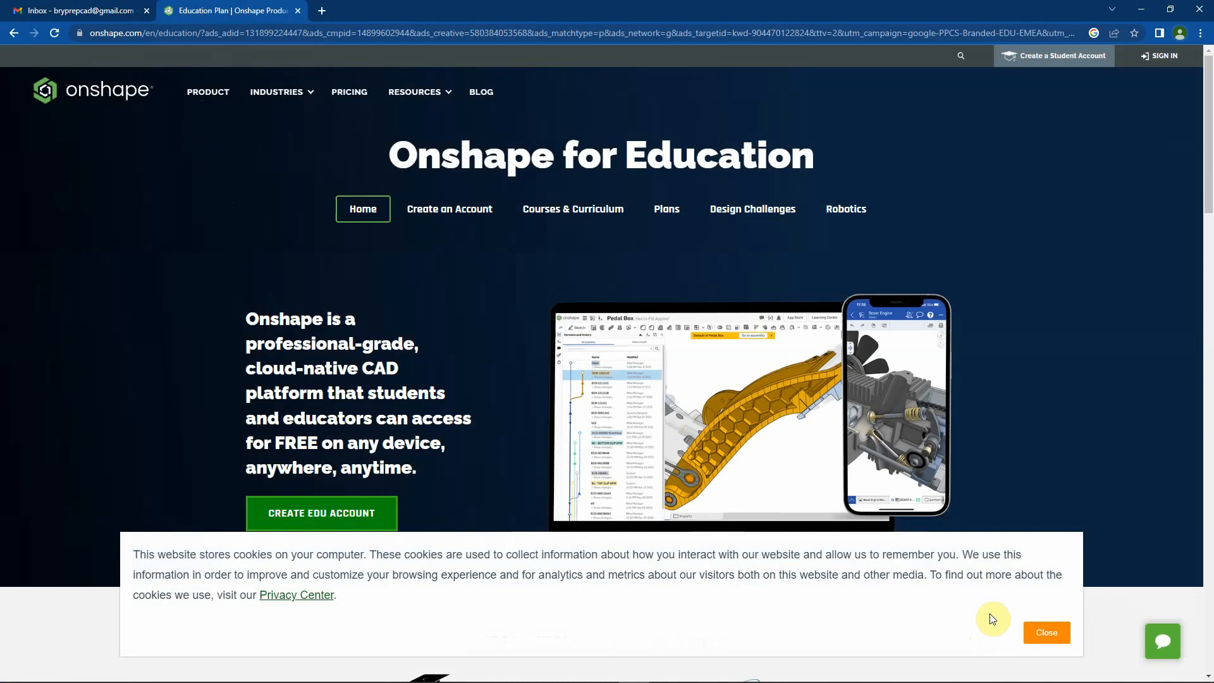
pyautogui.click(1042, 632)
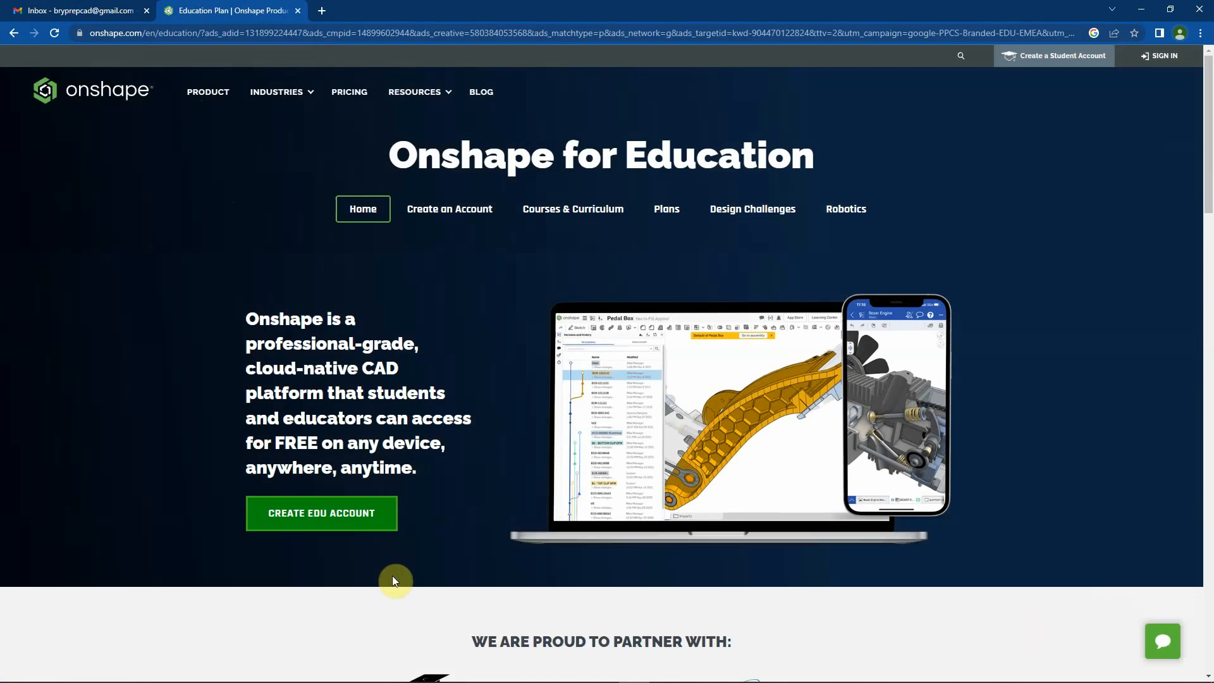
pyautogui.click(307, 517)
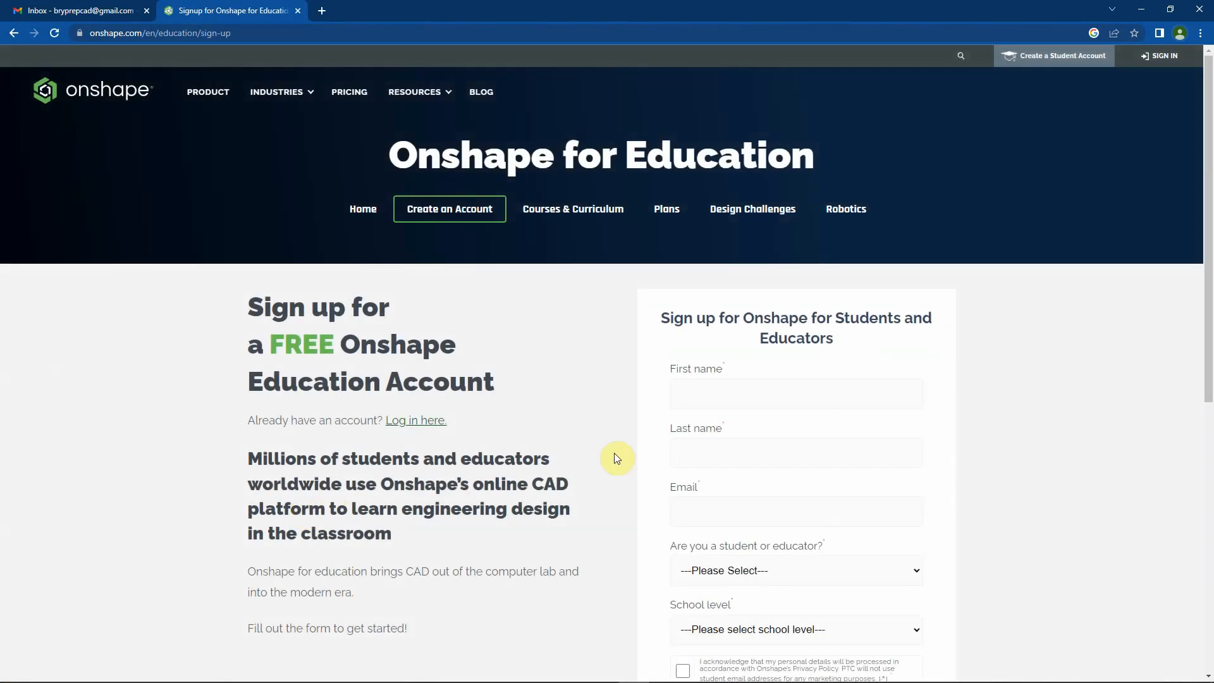
# Fill in the first name and last name on the education sign-up form
pyautogui.click(686, 390)
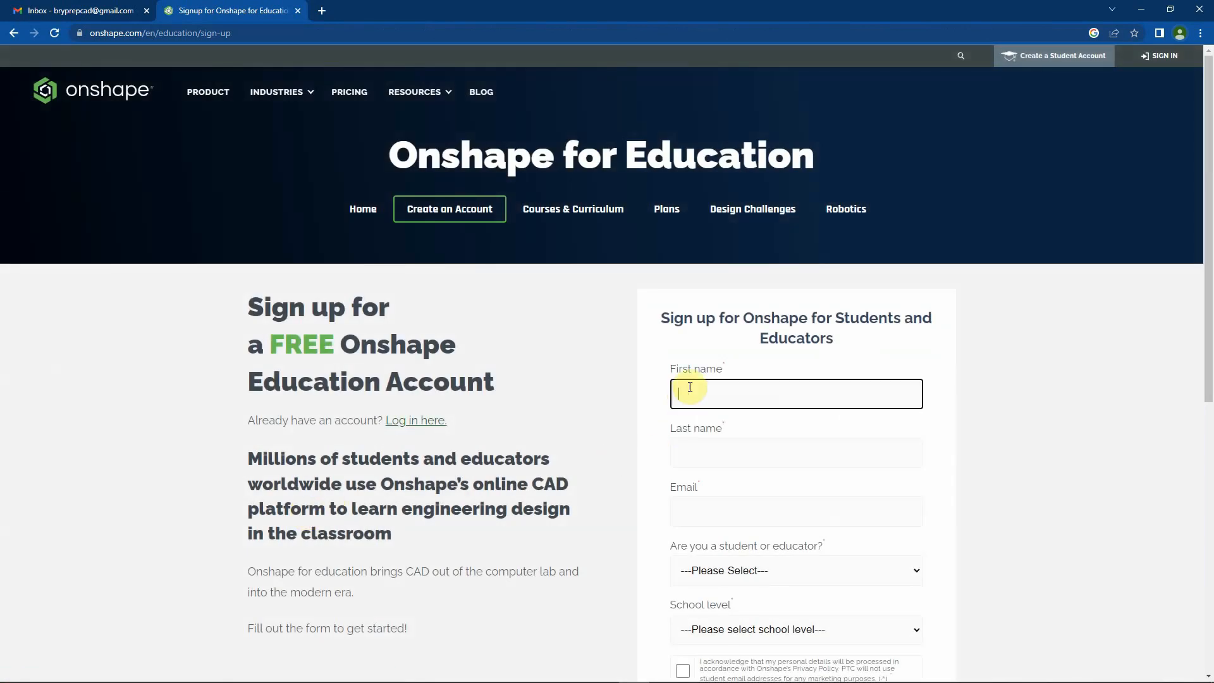
pyautogui.press('Tab')
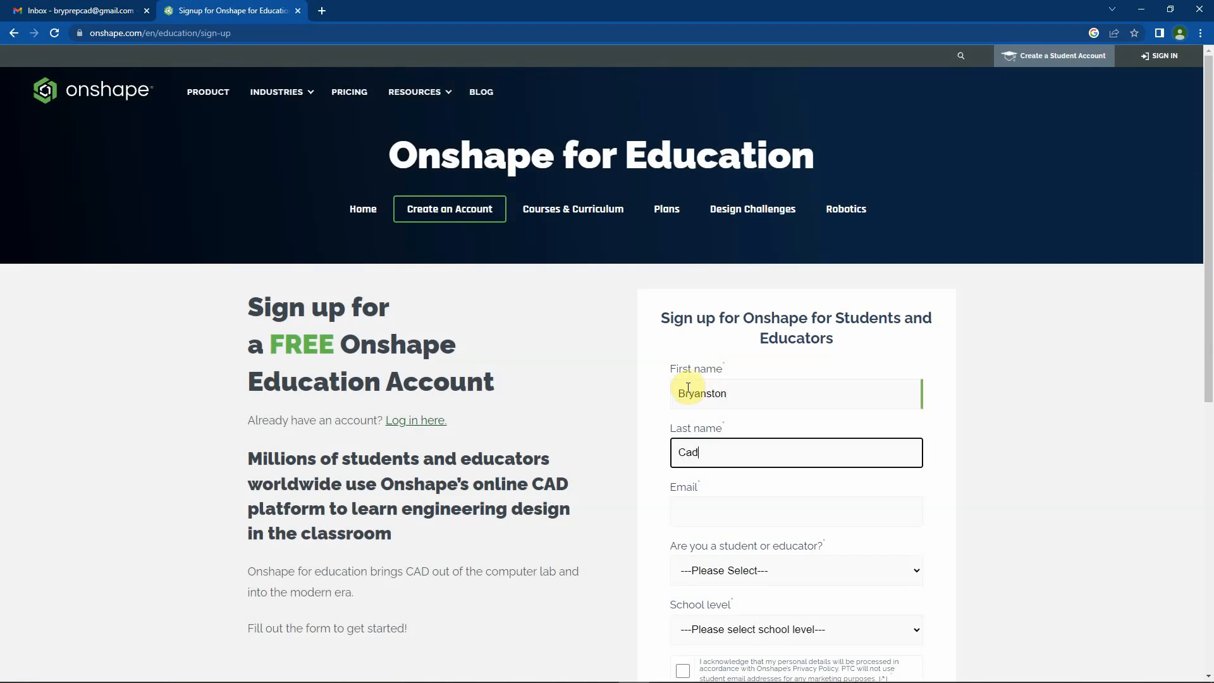
# Fill in the student's e-mail address on the education sign-up form
pyautogui.click(713, 511)
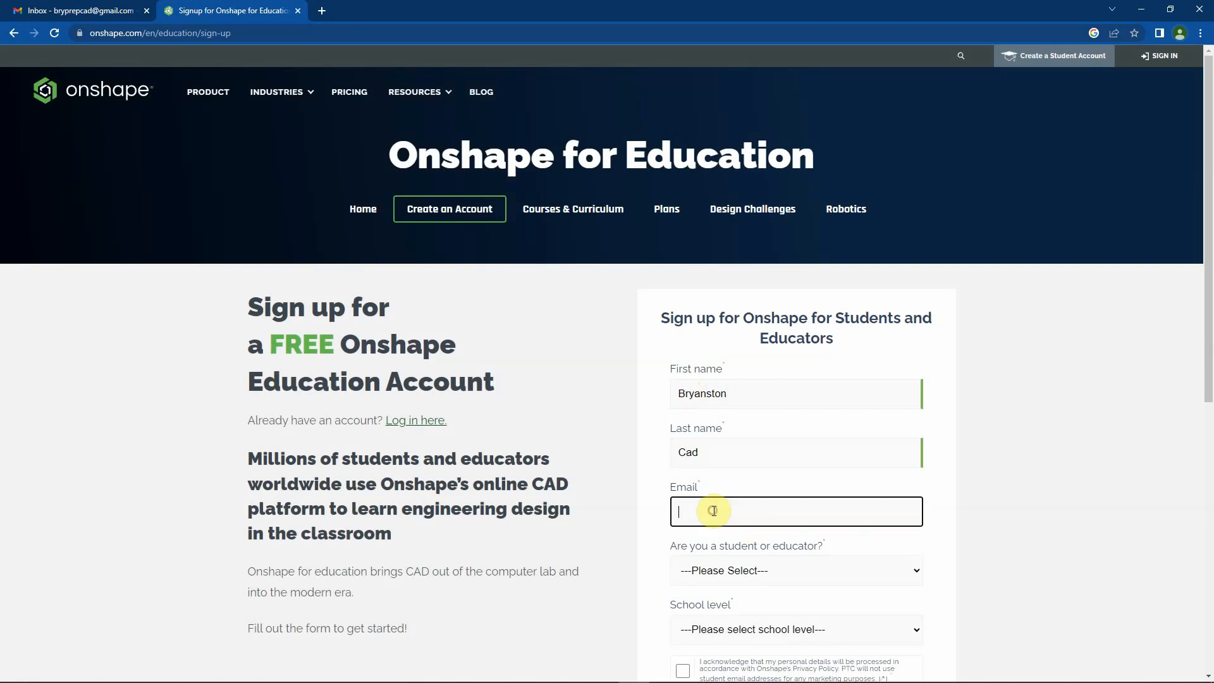
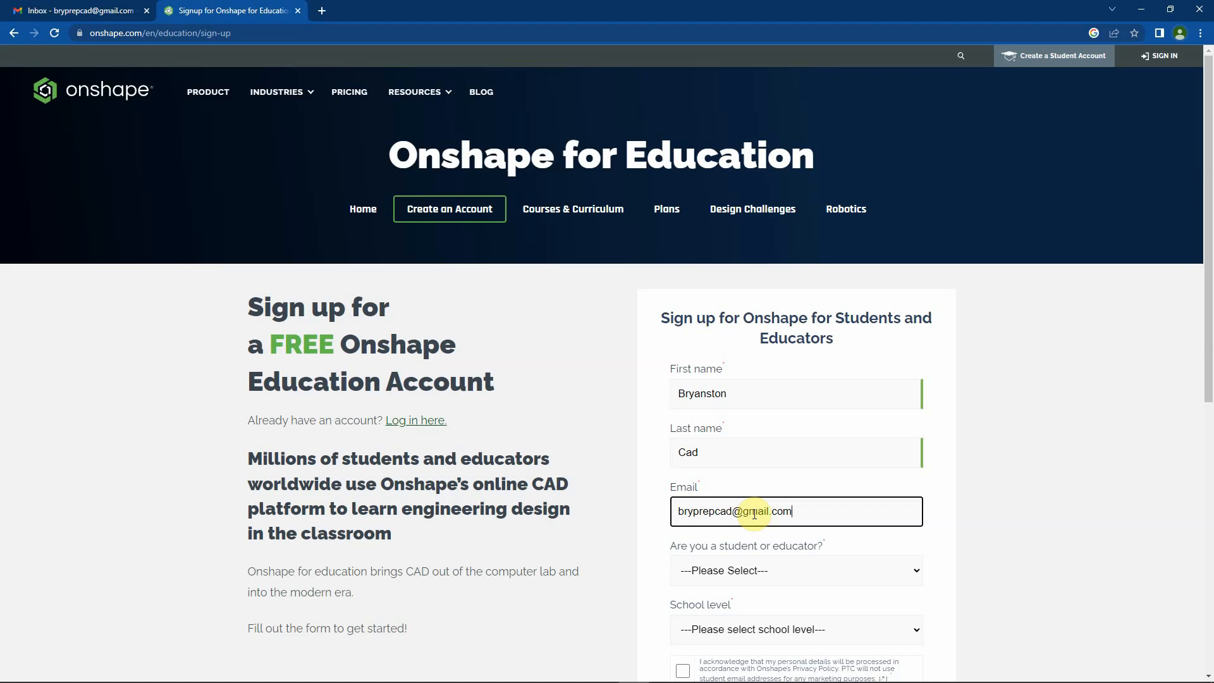
# Set the role to Student and the school level to Grade School (K-12)
pyautogui.click(757, 570)
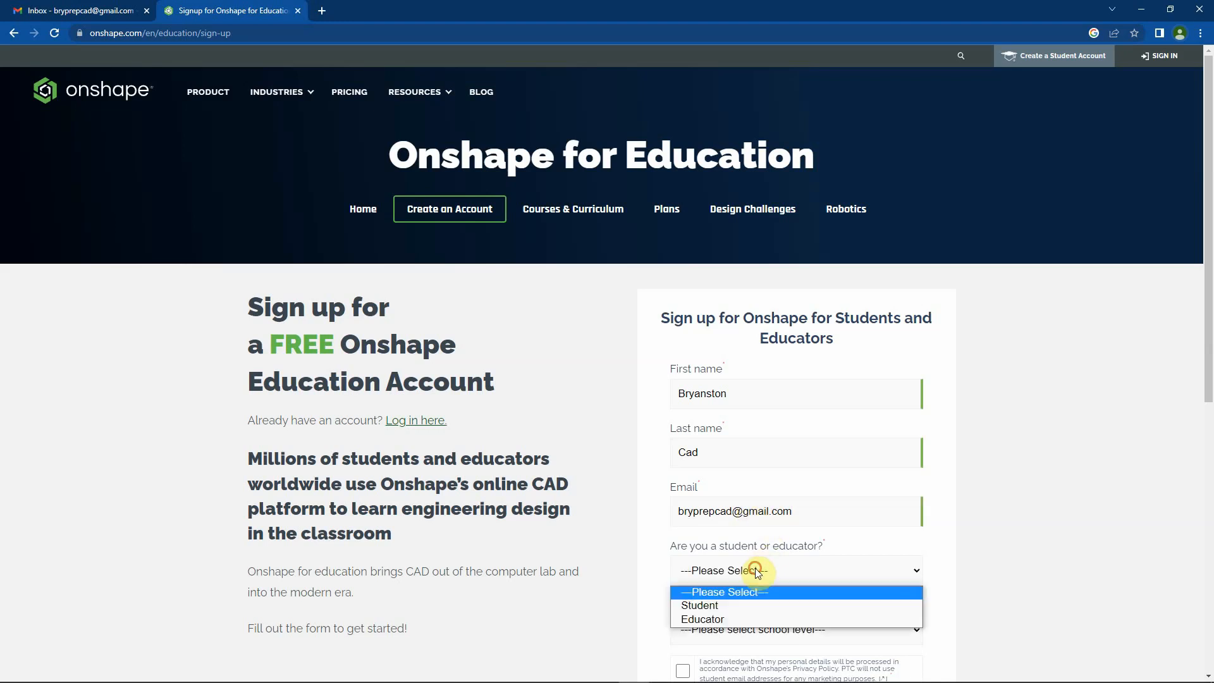
pyautogui.click(715, 606)
pyautogui.scroll(-3, 767, 555)
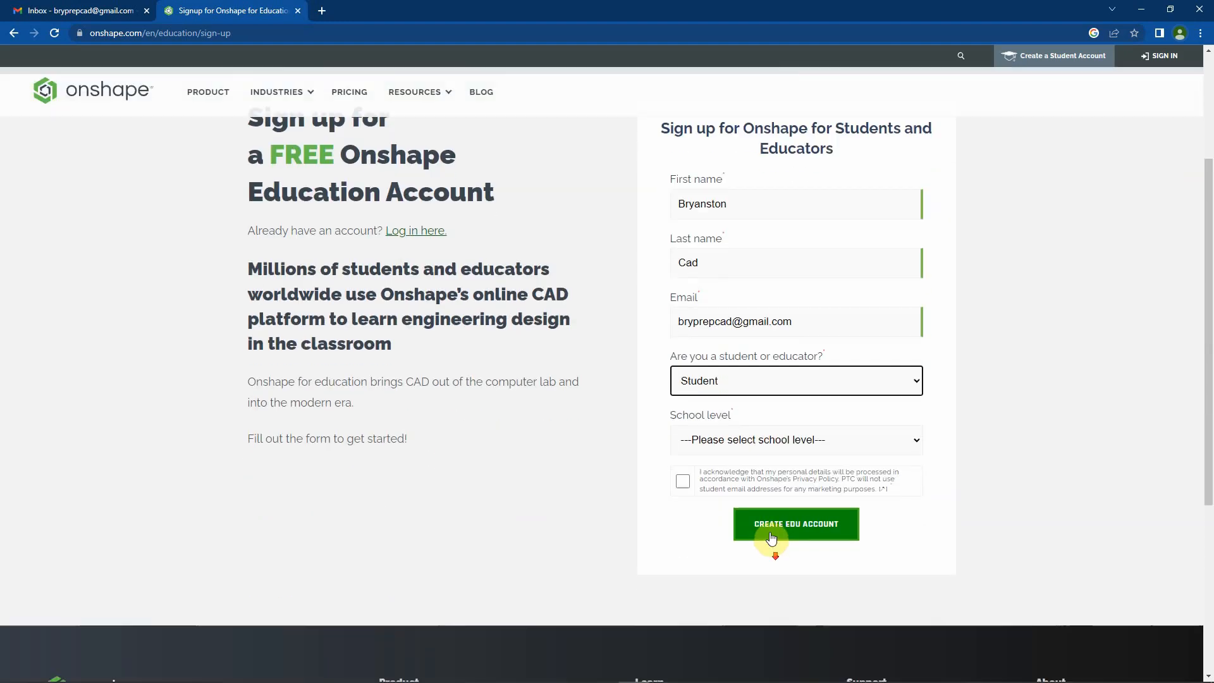
pyautogui.click(743, 440)
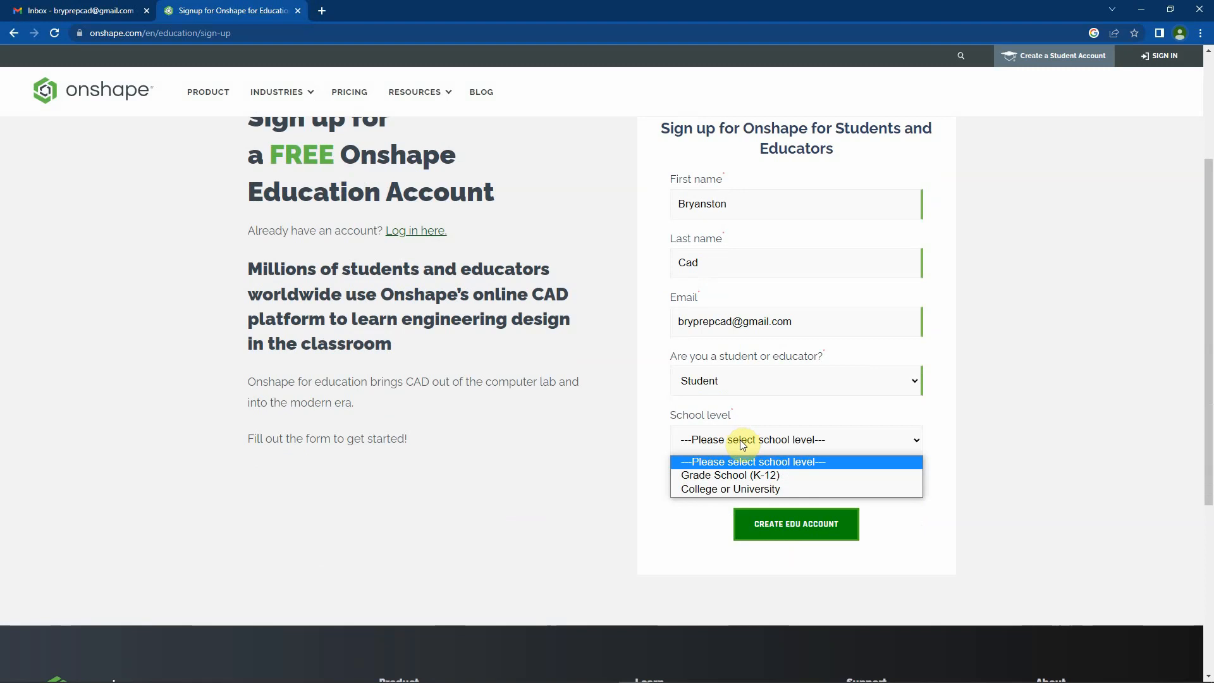
pyautogui.click(737, 481)
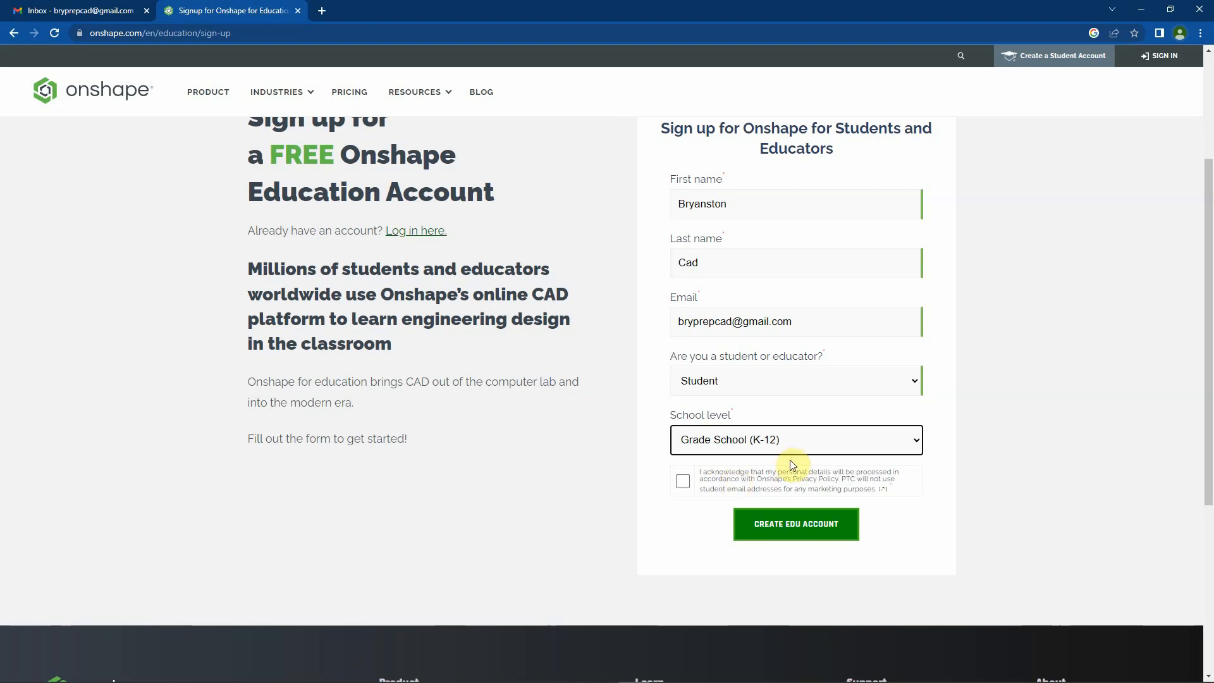
# Accept the privacy acknowledgement and submit the first sign-up form to create the EDU account
pyautogui.click(682, 483)
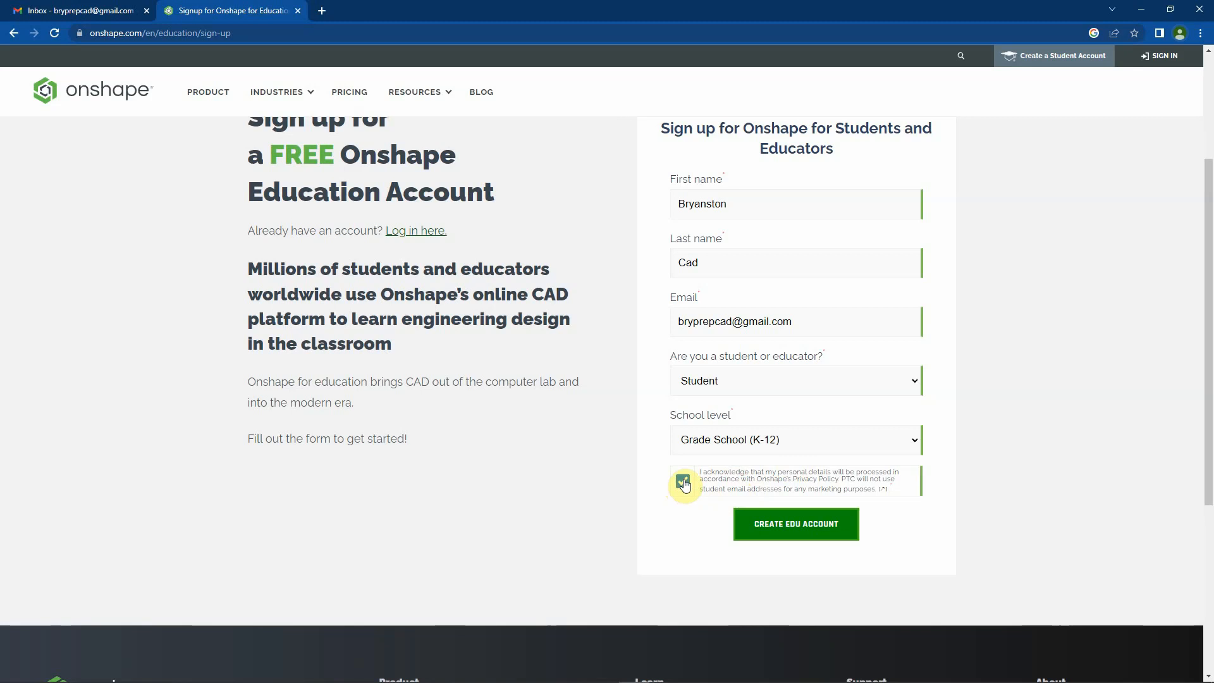
pyautogui.click(793, 526)
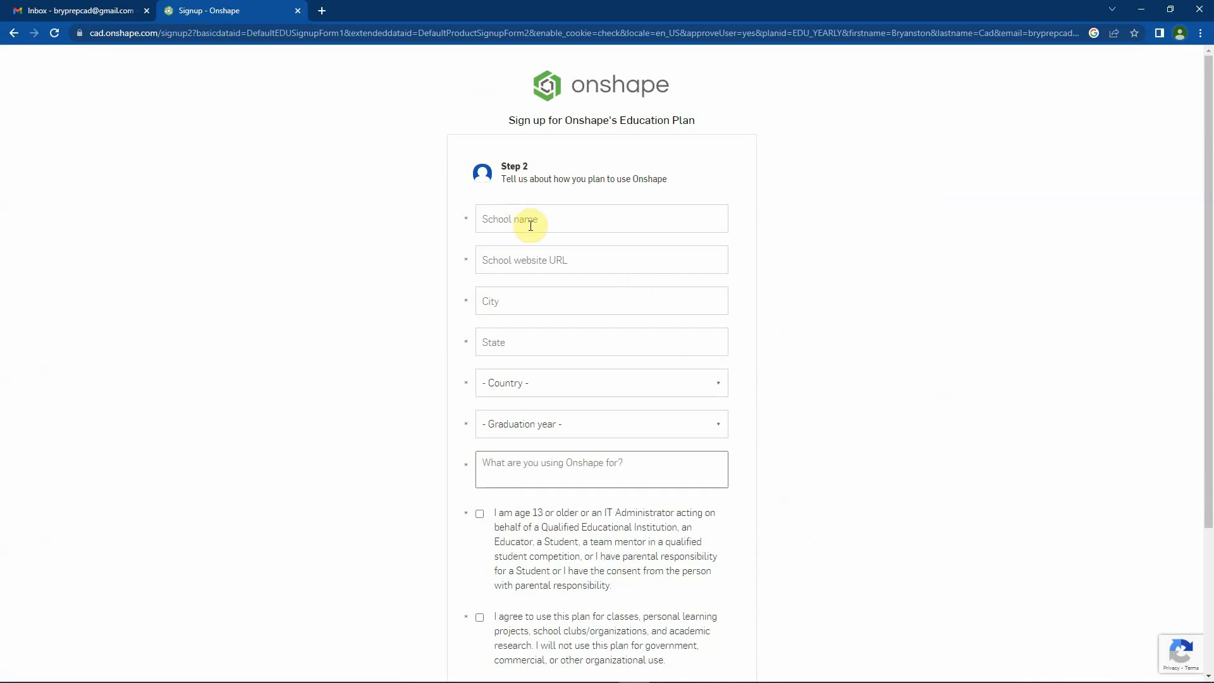
pyautogui.click(527, 215)
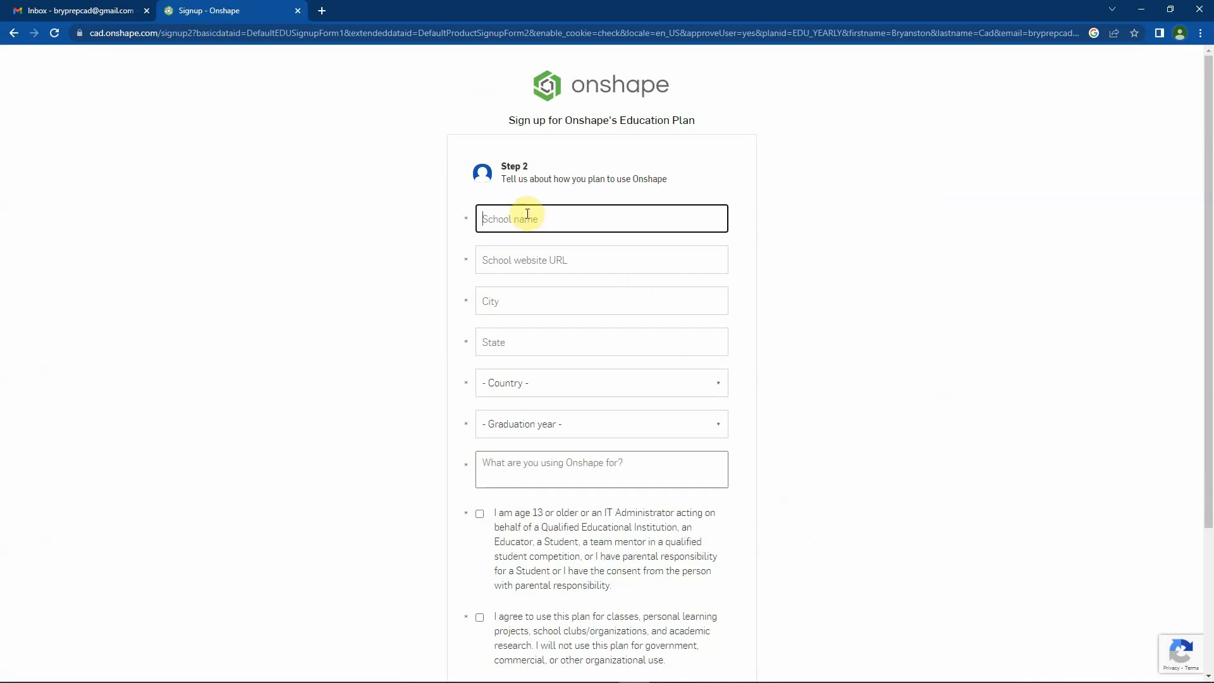
pyautogui.write('Bryanston School')
pyautogui.press('Tab')
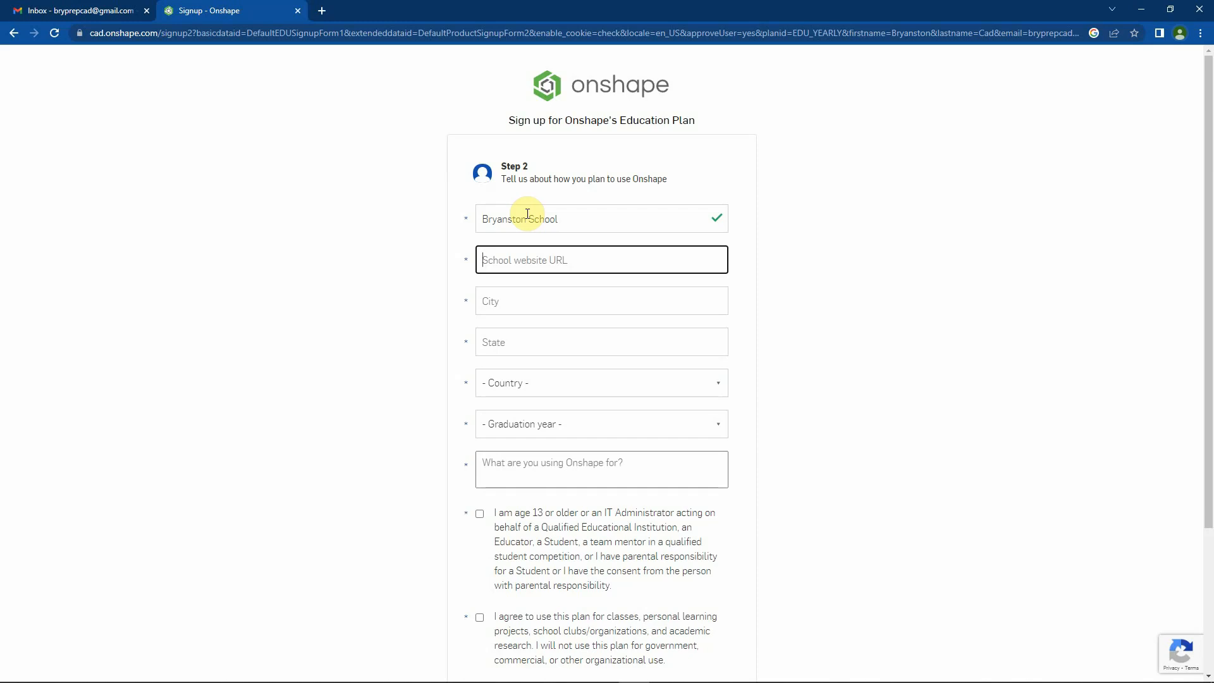
pyautogui.write('www.bryanston.co.uk')
pyautogui.press('Tab')
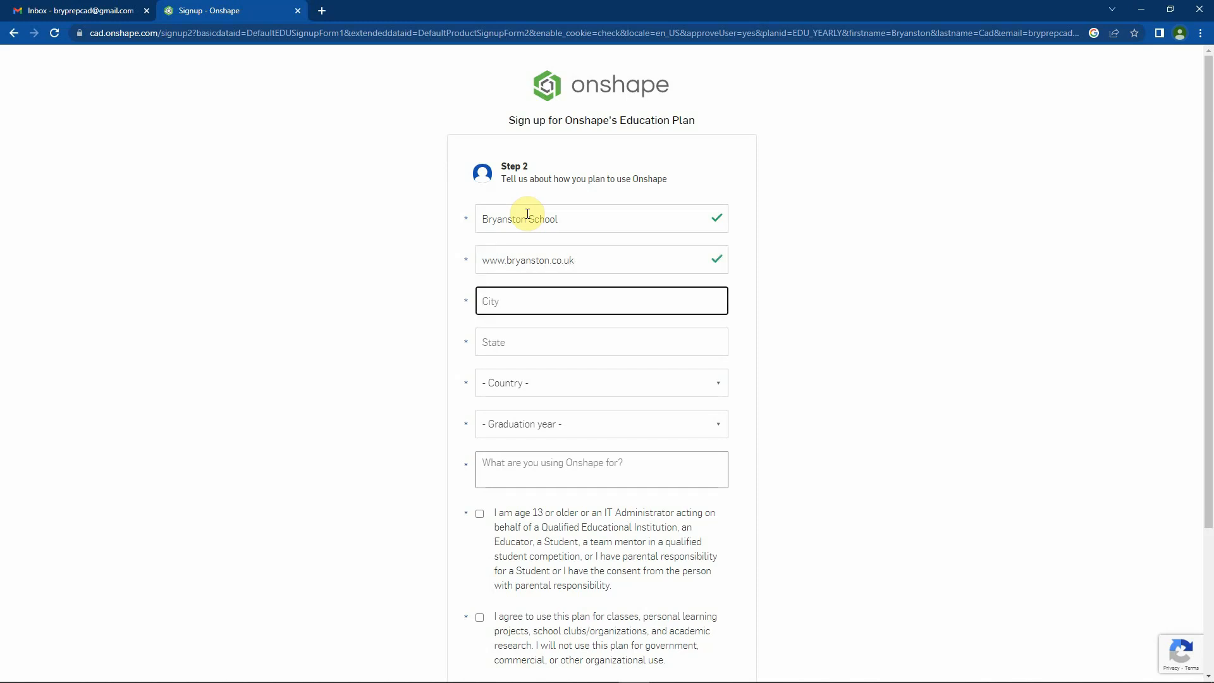
# Enter Blandford as the school's city and Dorset as its state
pyautogui.write('Blandford')
pyautogui.press('Tab')
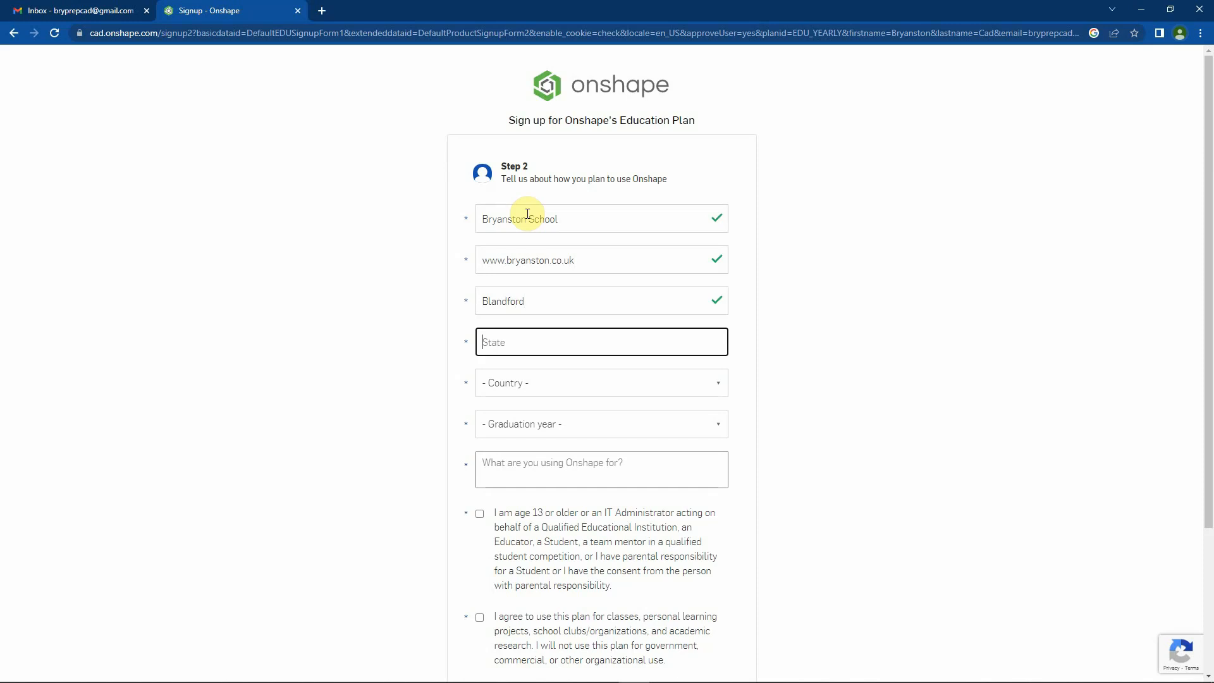
pyautogui.write('Dorset')
pyautogui.press('Tab')
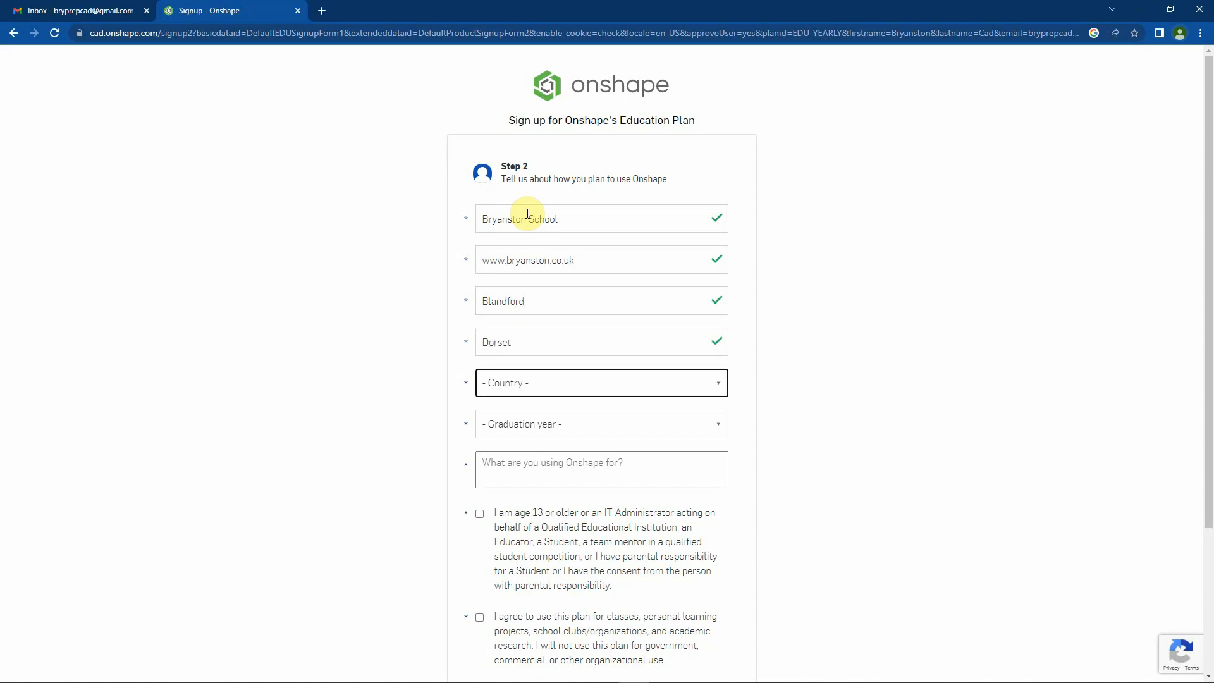
# Set the school's country to United Kingdom
pyautogui.press('Down')
pyautogui.press('Down')
pyautogui.press('Down')
pyautogui.press('Down')
pyautogui.press('Down')
pyautogui.press('Down')
pyautogui.press('Down')
pyautogui.press('Down')
pyautogui.press('Down')
pyautogui.press('Down')
pyautogui.press('Down')
pyautogui.press('Down')
pyautogui.press('Down')
pyautogui.press('Down')
pyautogui.press('Down')
pyautogui.press('Down')
pyautogui.press('Down')
pyautogui.press('Down')
pyautogui.press('Down')
pyautogui.press('Down')
pyautogui.press('Down')
pyautogui.press('Down')
pyautogui.press('Down')
pyautogui.press('Down')
pyautogui.press('Down')
pyautogui.press('Down')
pyautogui.press('Down')
pyautogui.press('Down')
pyautogui.click(716, 384)
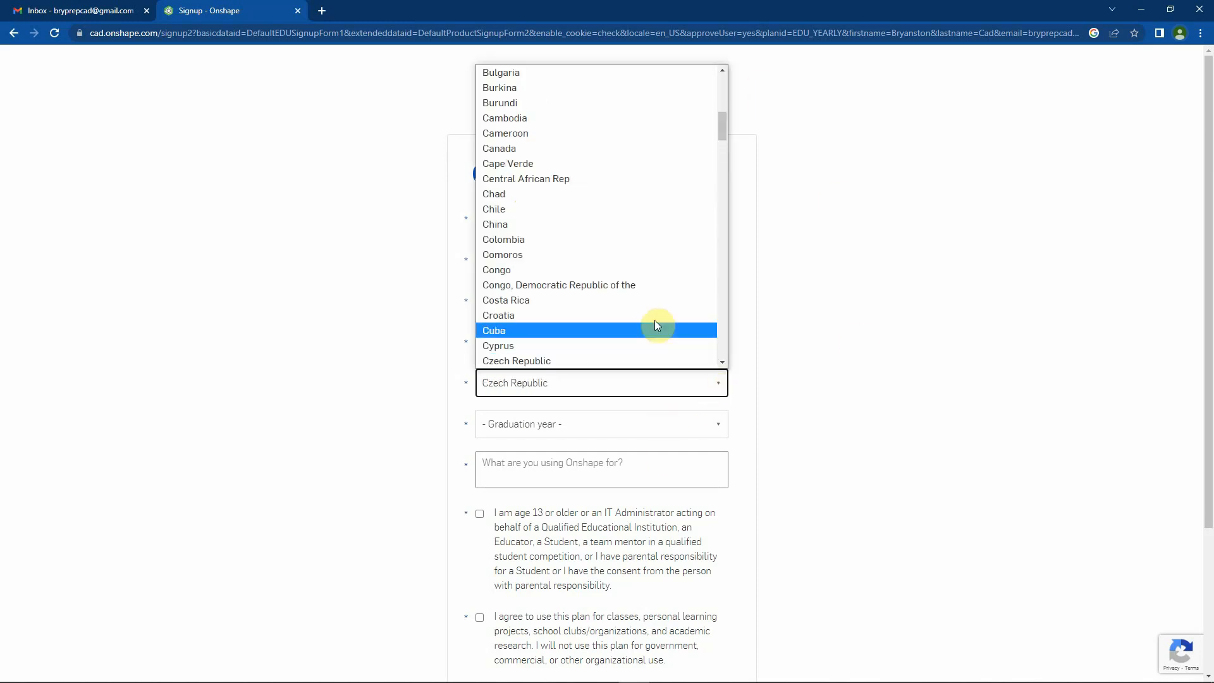
pyautogui.scroll(-20, 613, 280)
pyautogui.scroll(-20, 614, 281)
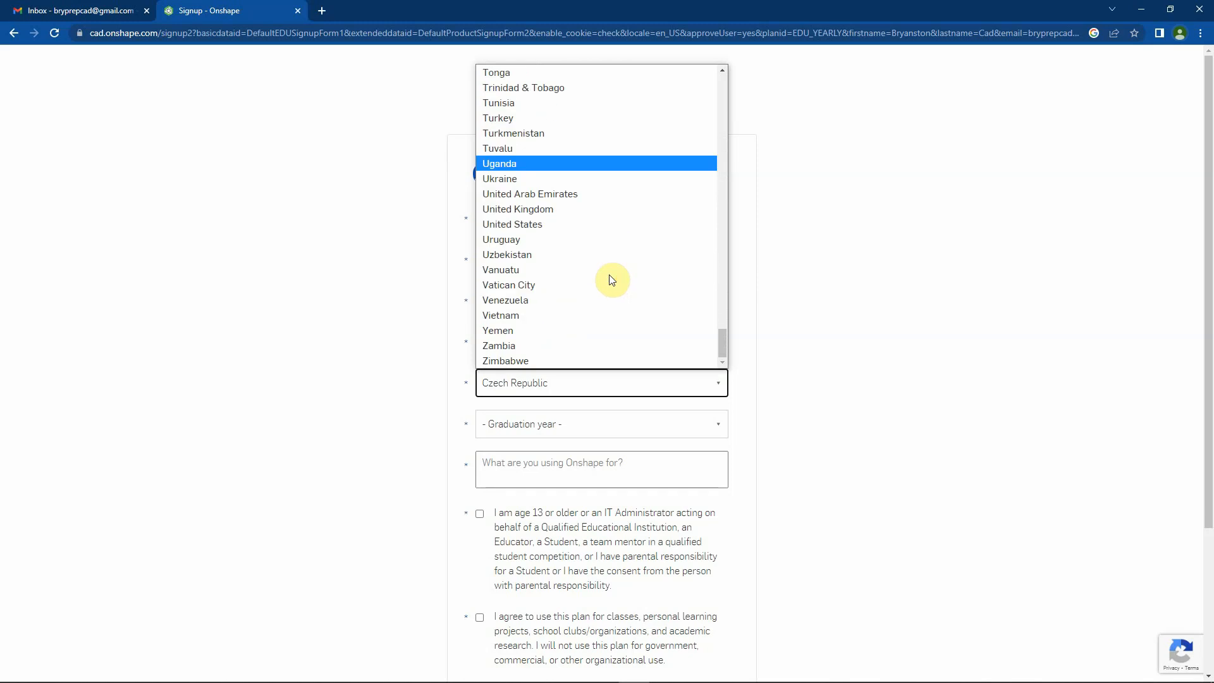
pyautogui.click(561, 208)
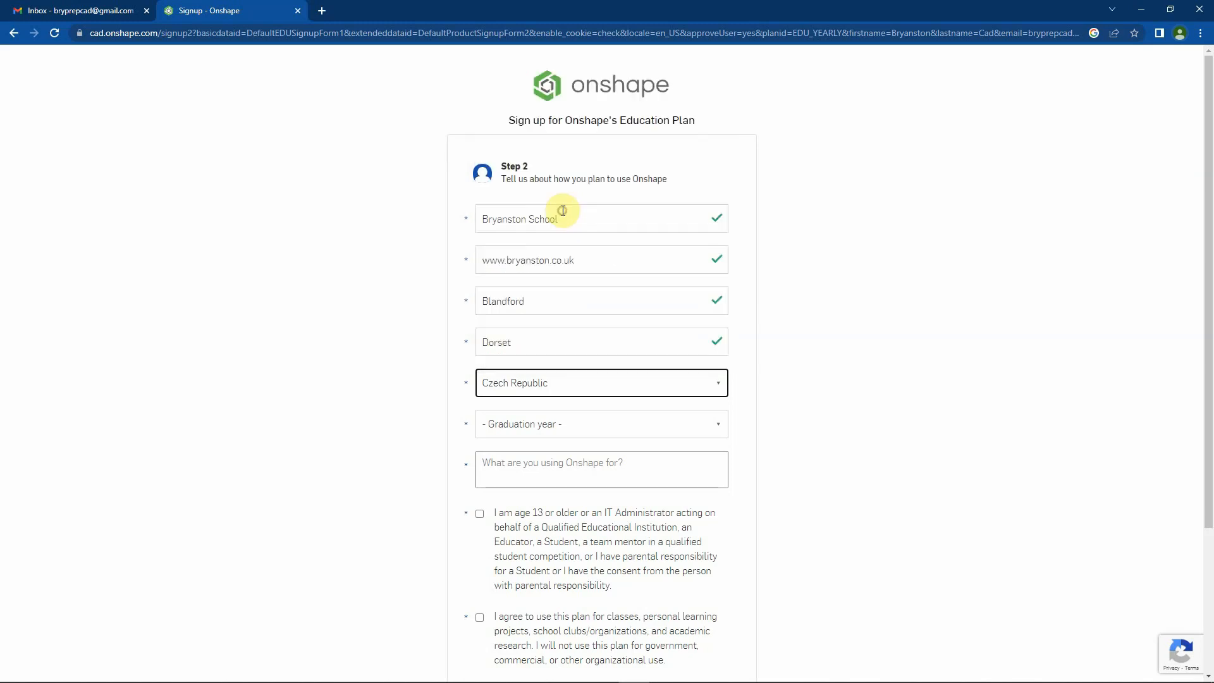
# Set the graduation year to 2027 and enter "School project" as the purpose for using Onshape
pyautogui.click(591, 424)
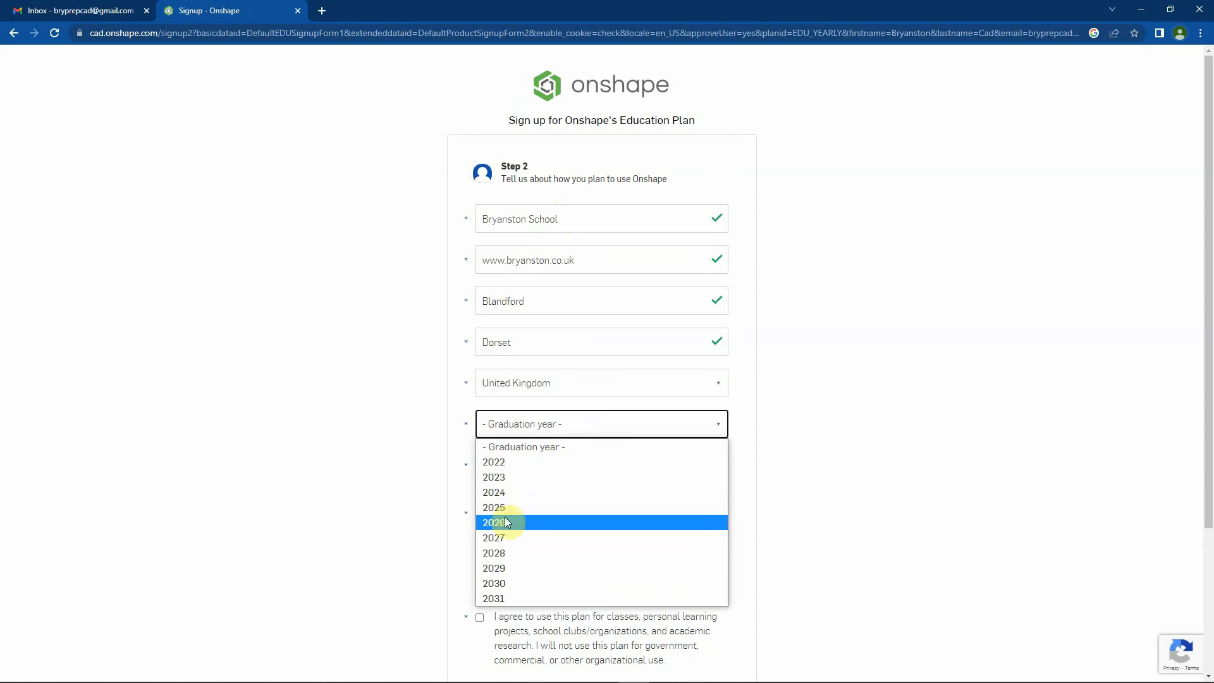
pyautogui.click(499, 538)
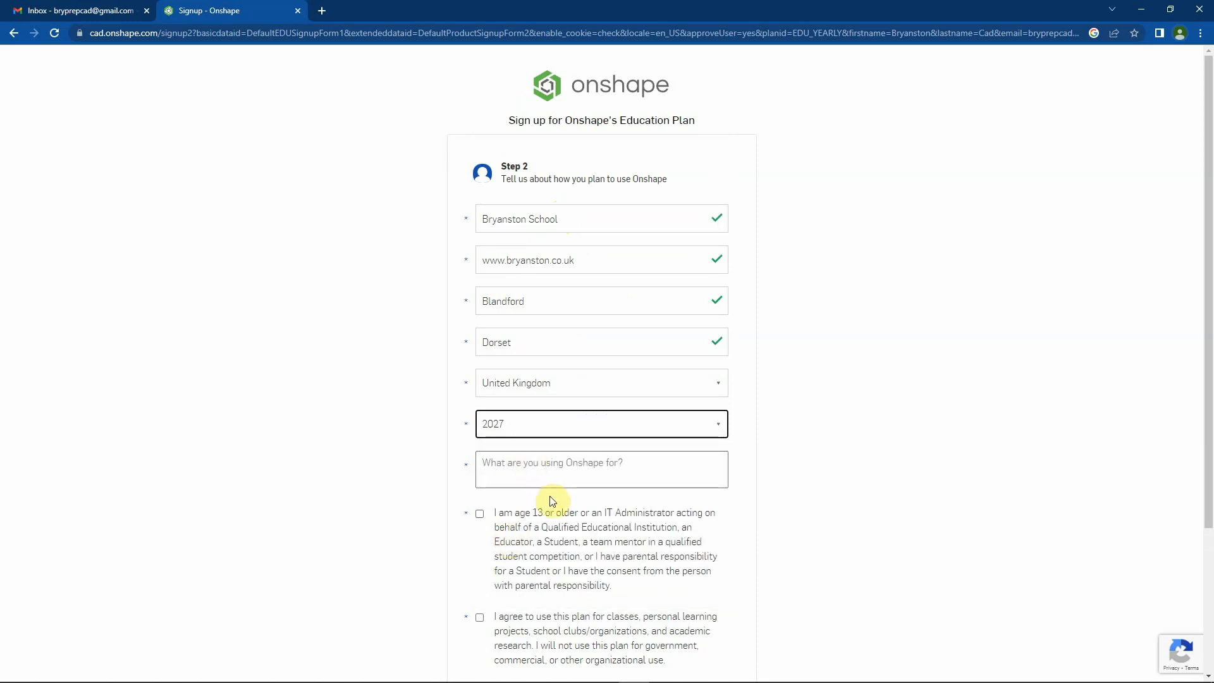
pyautogui.click(544, 465)
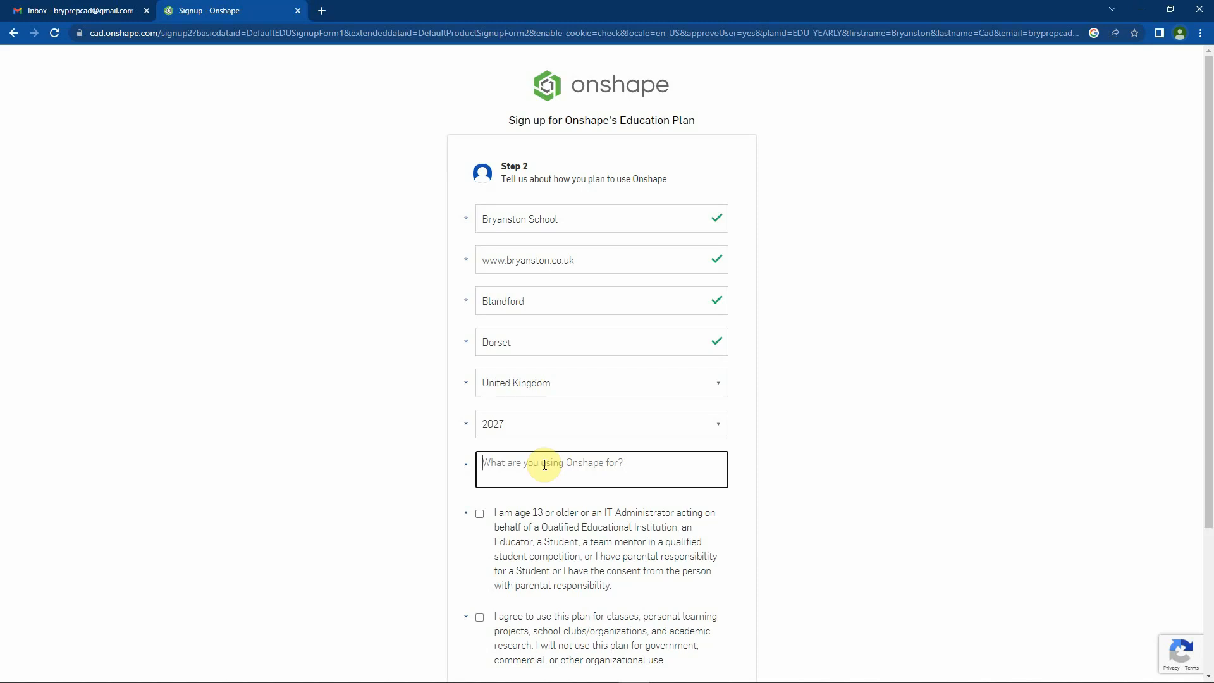
pyautogui.write('School project')
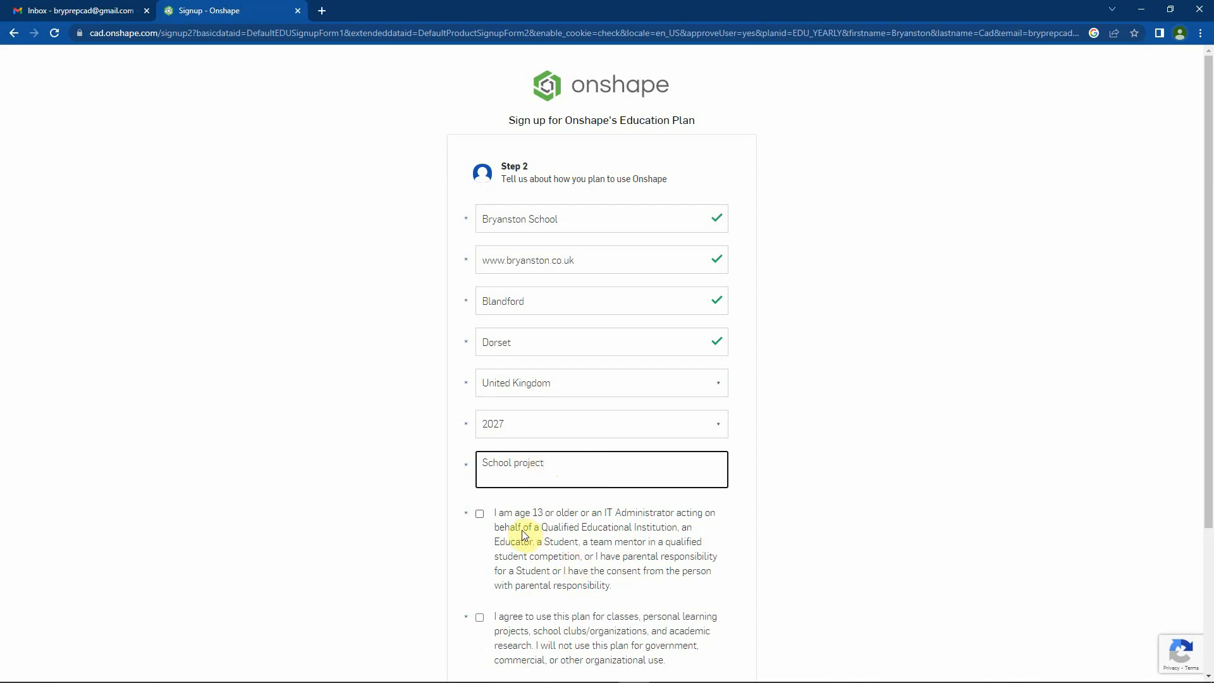
# Accept the age, plan usage and terms of use statements and submit the account creation form
pyautogui.click(479, 514)
pyautogui.scroll(-2, 531, 513)
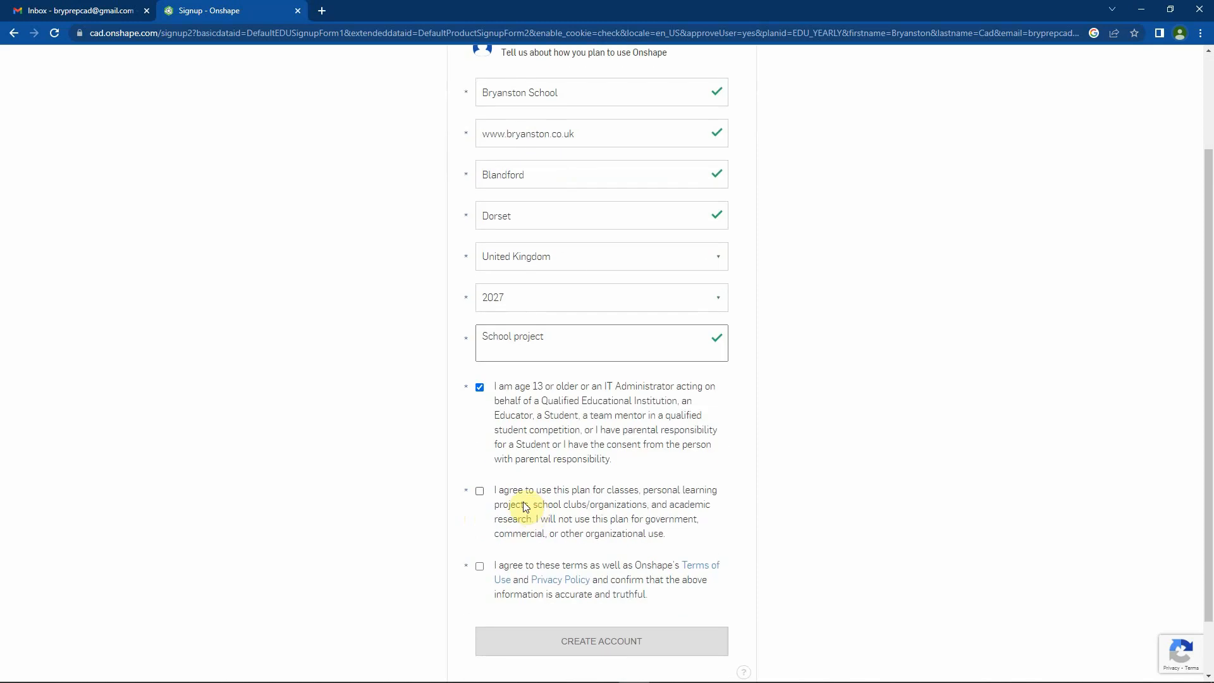
pyautogui.click(479, 493)
pyautogui.click(479, 566)
pyautogui.scroll(-1, 617, 541)
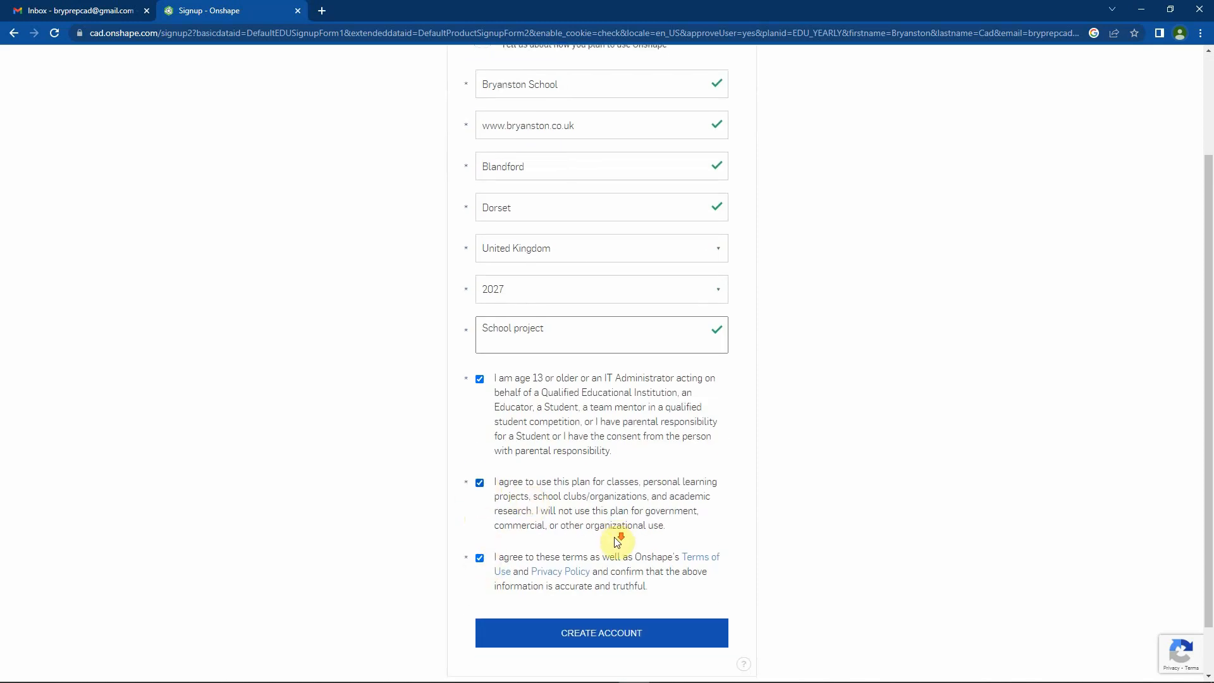
pyautogui.scroll(-1, 617, 542)
pyautogui.click(602, 574)
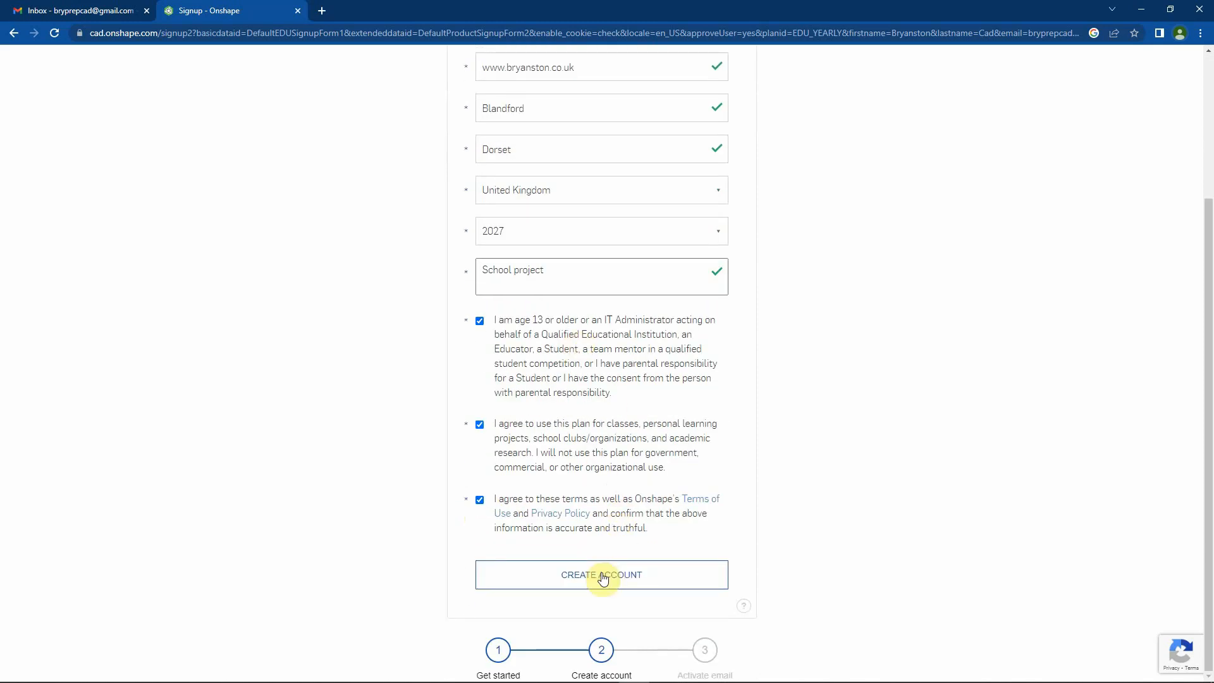
pyautogui.click(602, 576)
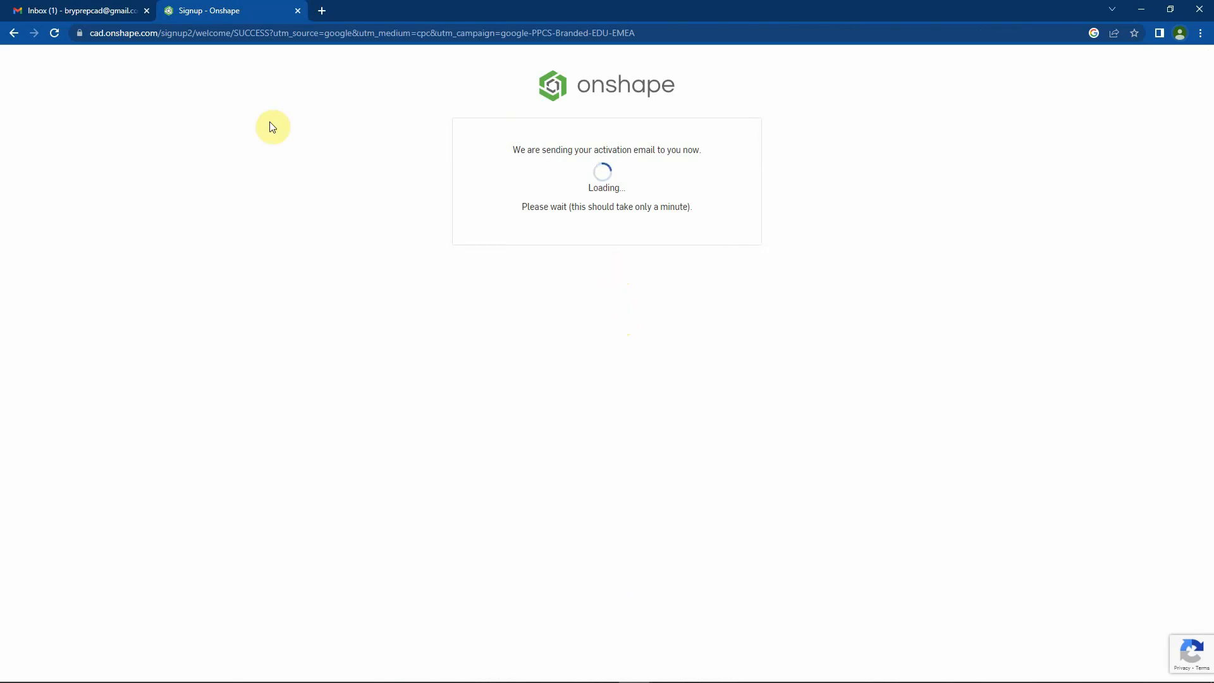
# Open the Onshape account-ready e-mail in the Gmail inbox and follow its account activation link
pyautogui.click(87, 11)
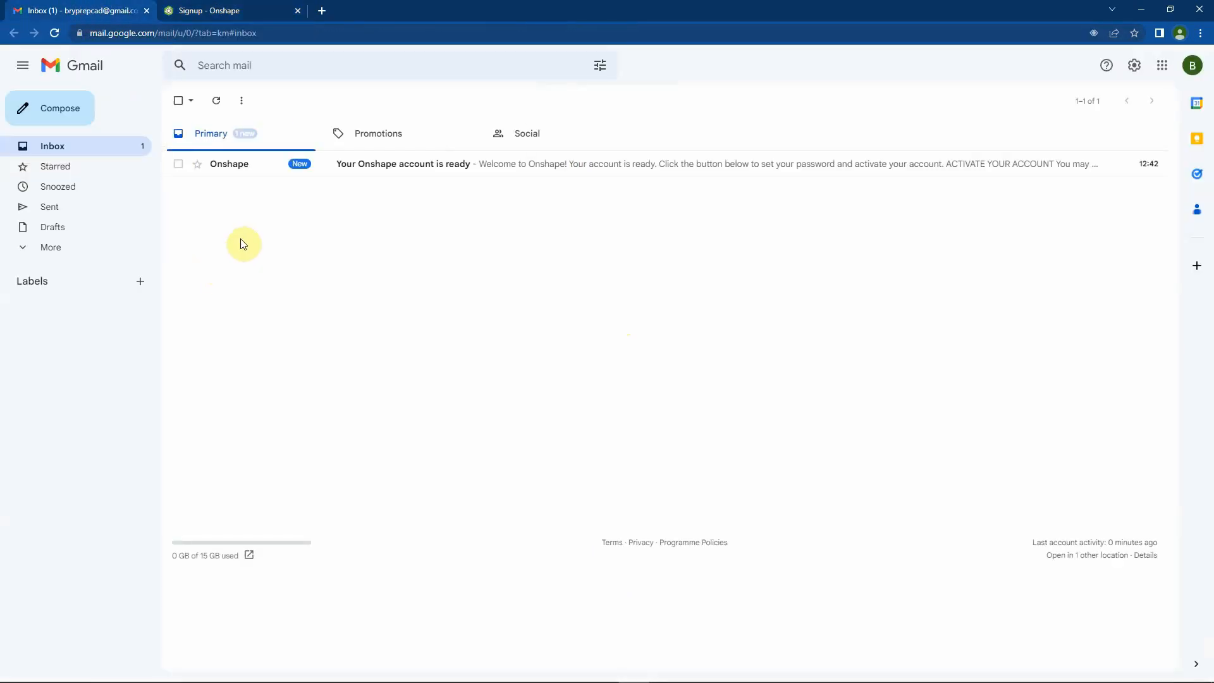
pyautogui.click(230, 165)
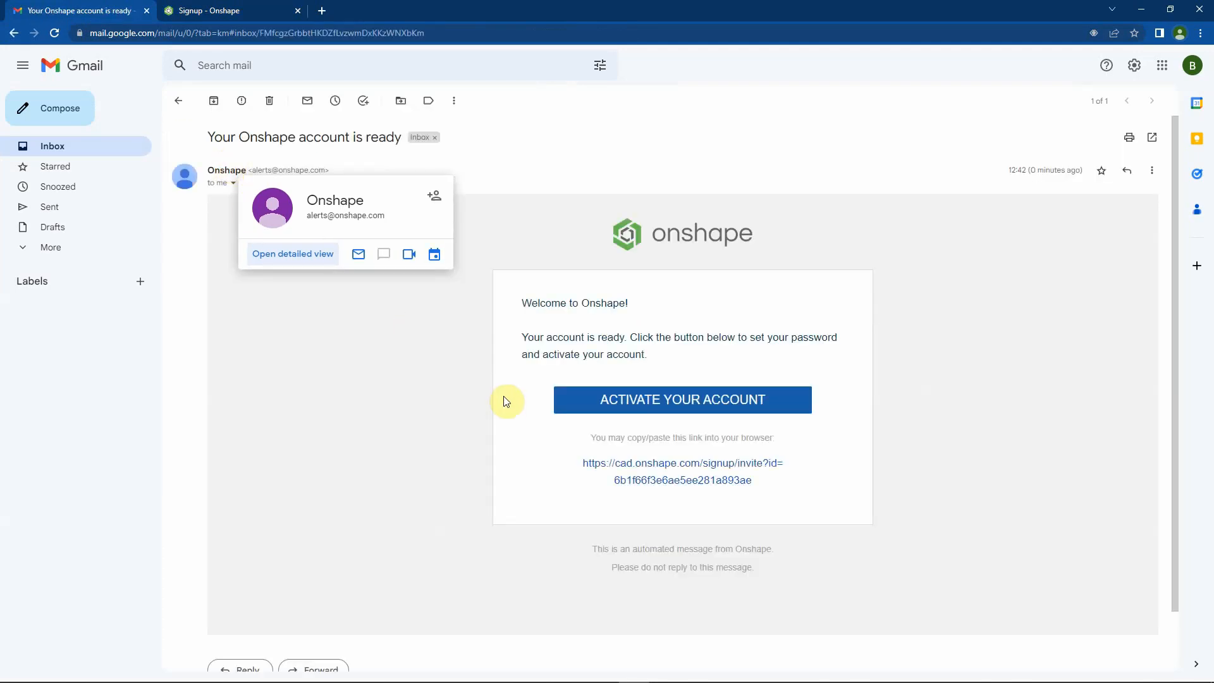
pyautogui.click(641, 406)
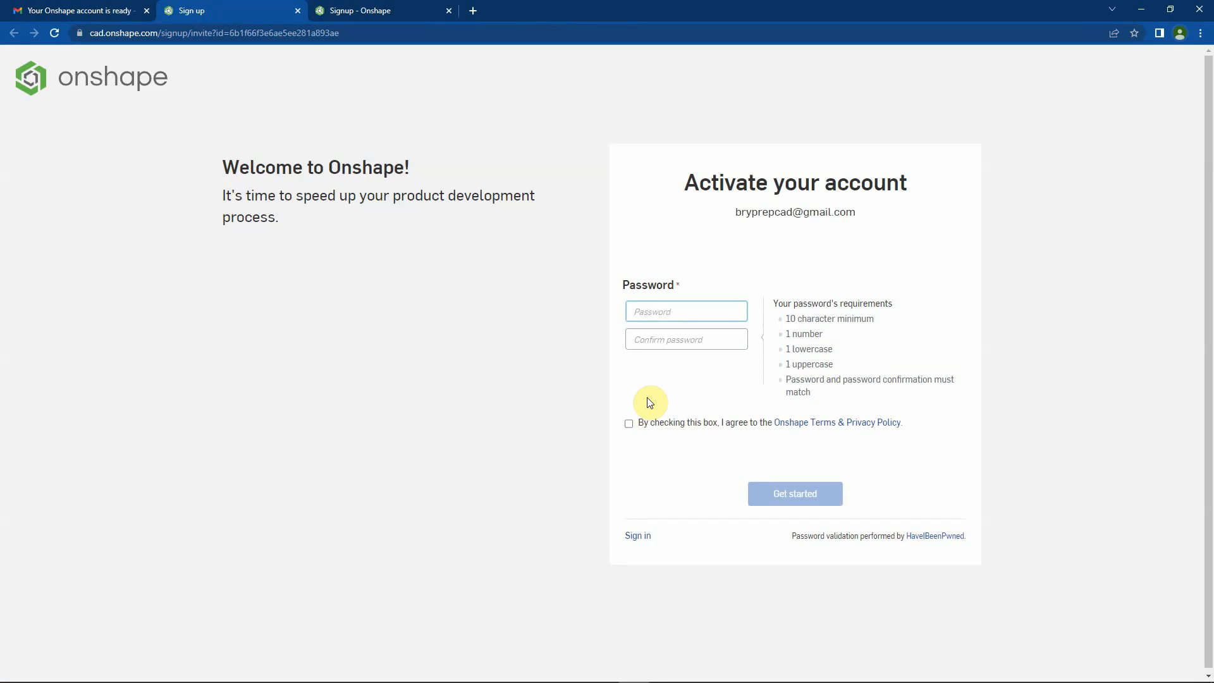
# Enter and confirm the new account password, and submit the activation form with the Onshape Terms & Privacy Policy accepted
pyautogui.click(645, 311)
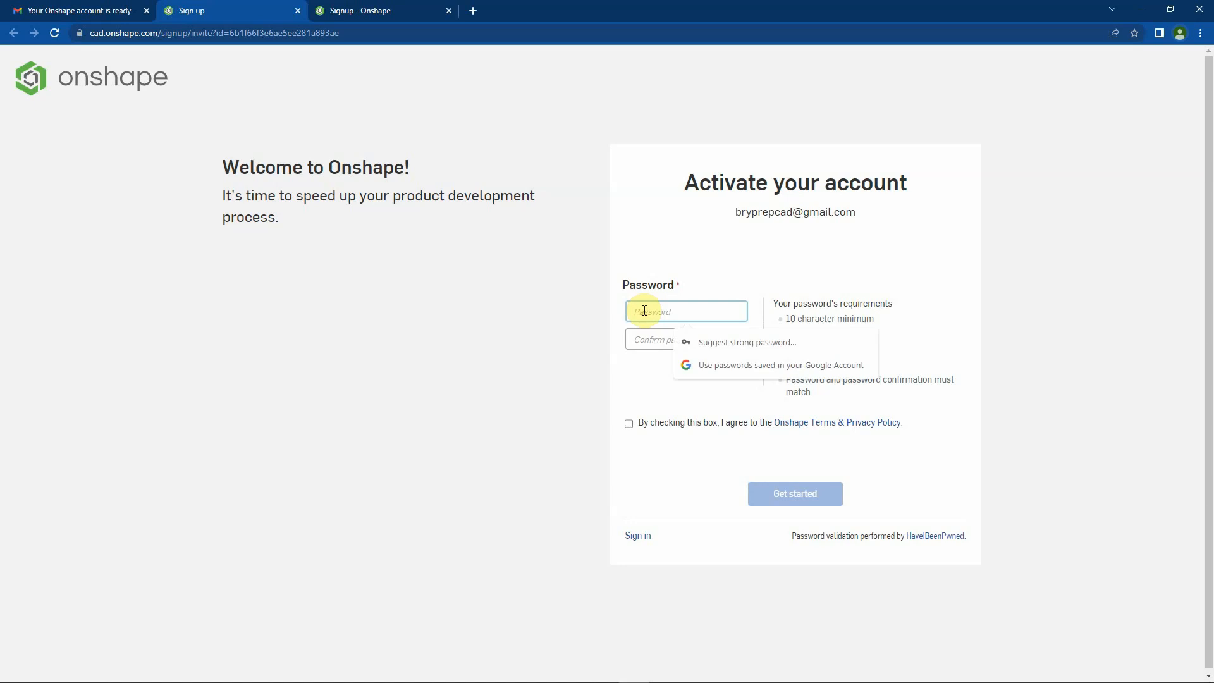
pyautogui.write('*********')
pyautogui.click(644, 346)
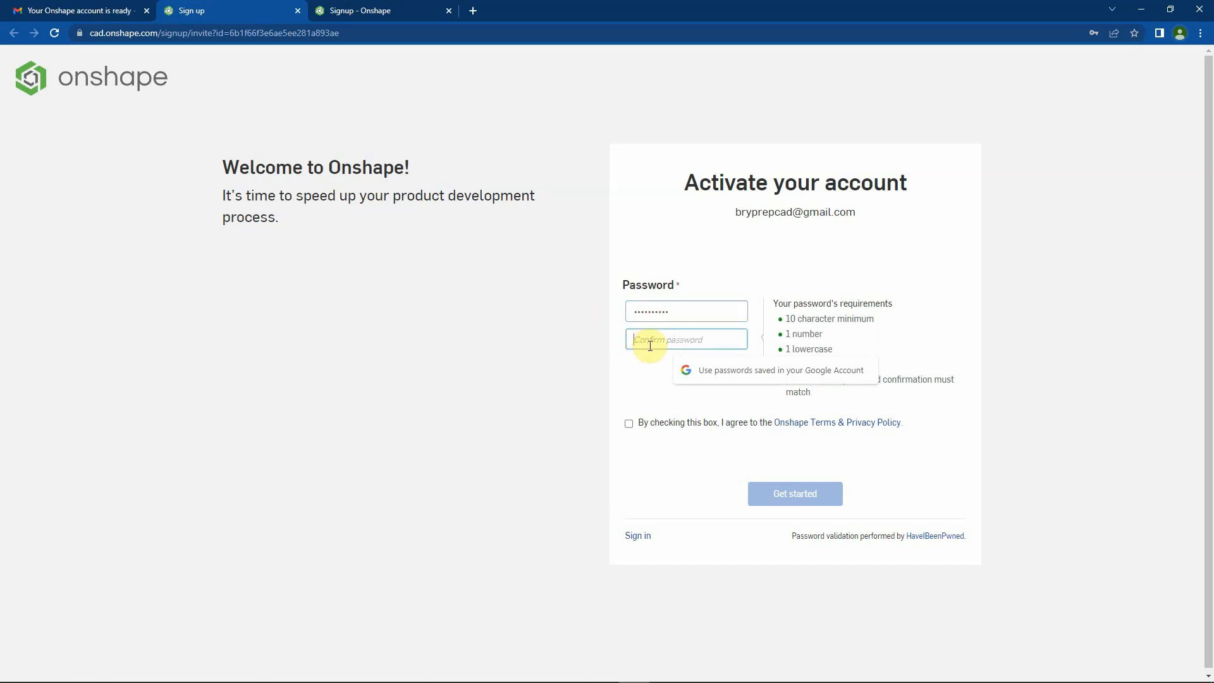
pyautogui.write('**********')
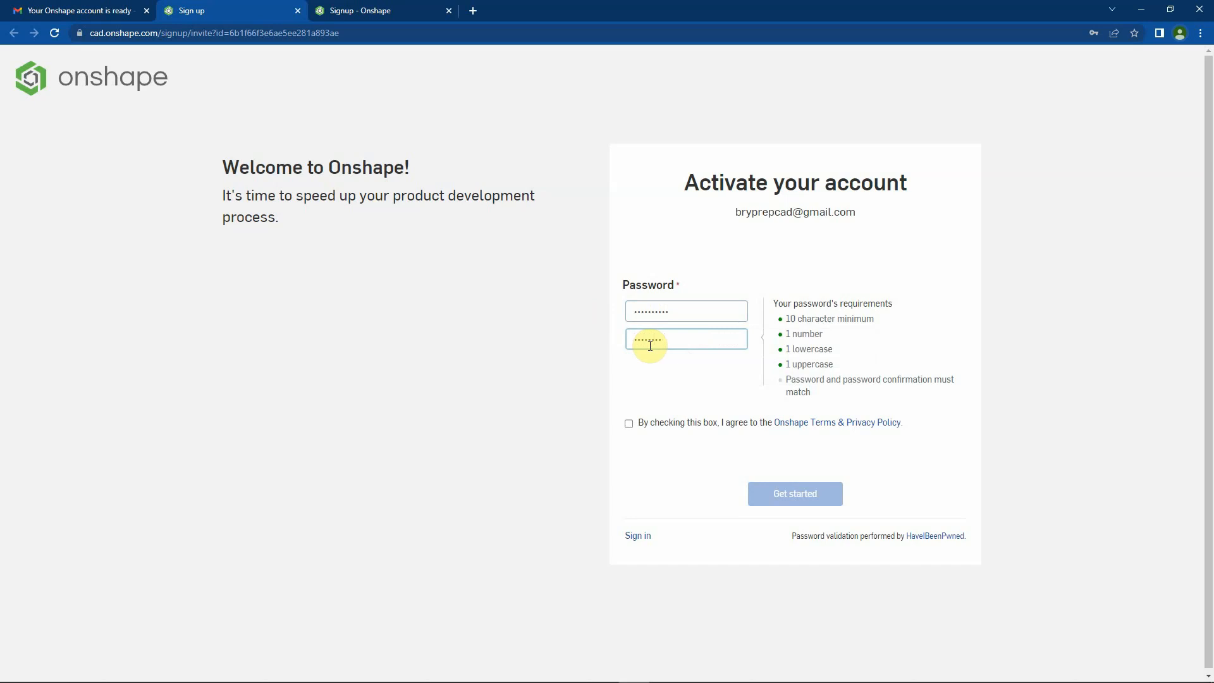
pyautogui.press('BackSpace')
pyautogui.press('BackSpace')
pyautogui.press('BackSpace')
pyautogui.press('BackSpace')
pyautogui.press('BackSpace')
pyautogui.press('BackSpace')
pyautogui.press('BackSpace')
pyautogui.press('BackSpace')
pyautogui.press('BackSpace')
pyautogui.write('**********')
pyautogui.click(629, 423)
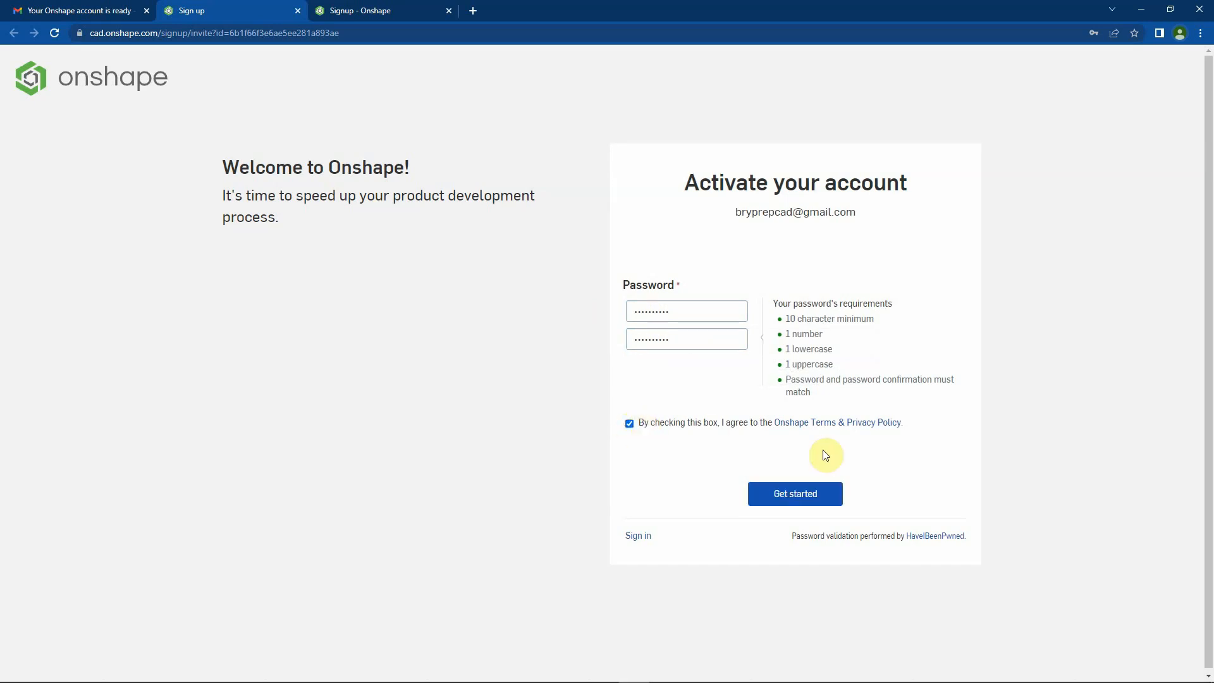
pyautogui.click(789, 495)
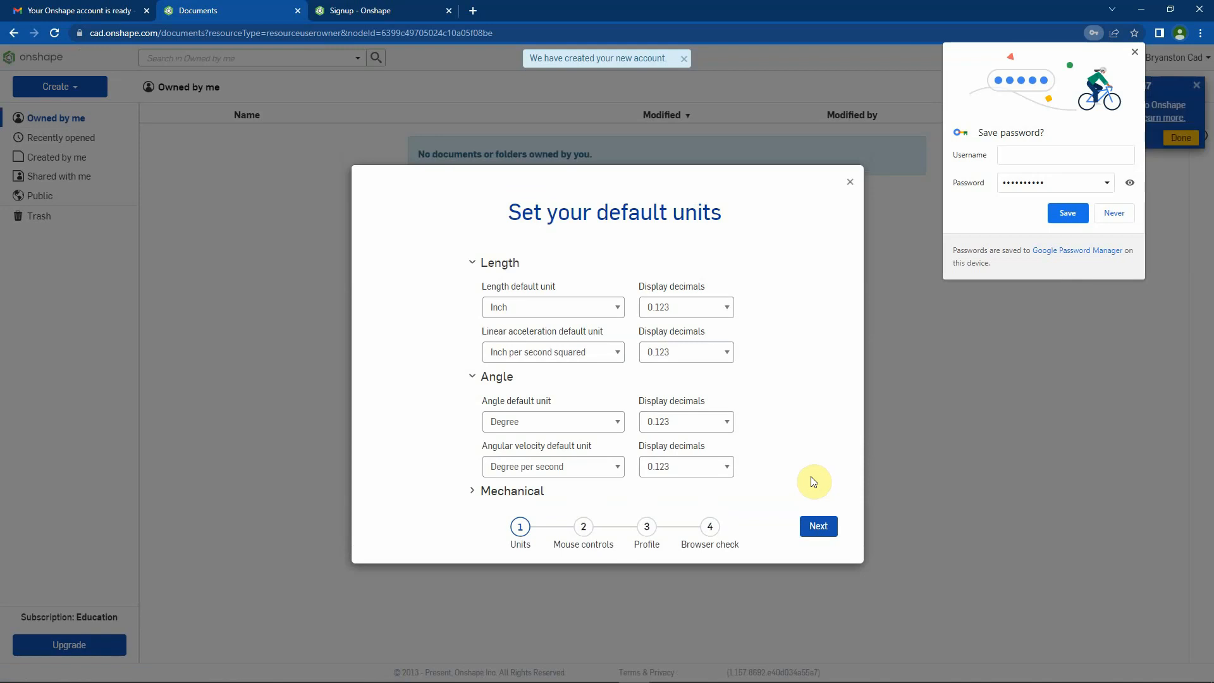
# Save the Onshape password in the browser and dismiss the Google Account password-saving prompt
pyautogui.click(1074, 215)
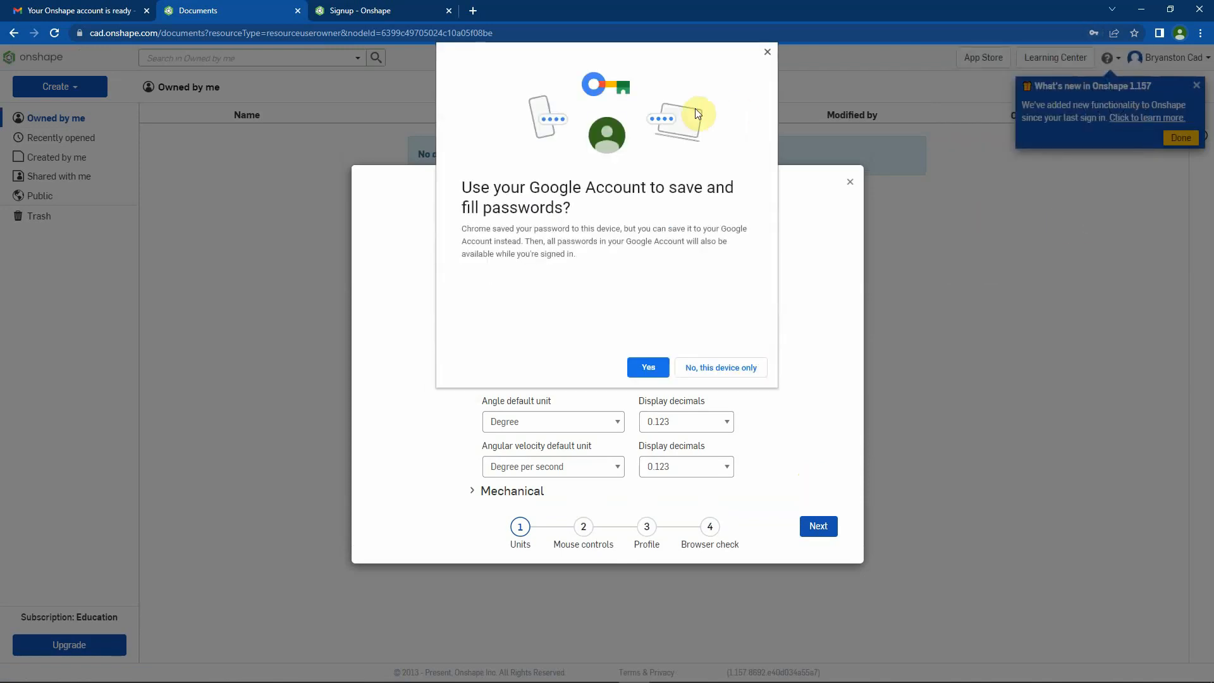
pyautogui.click(647, 368)
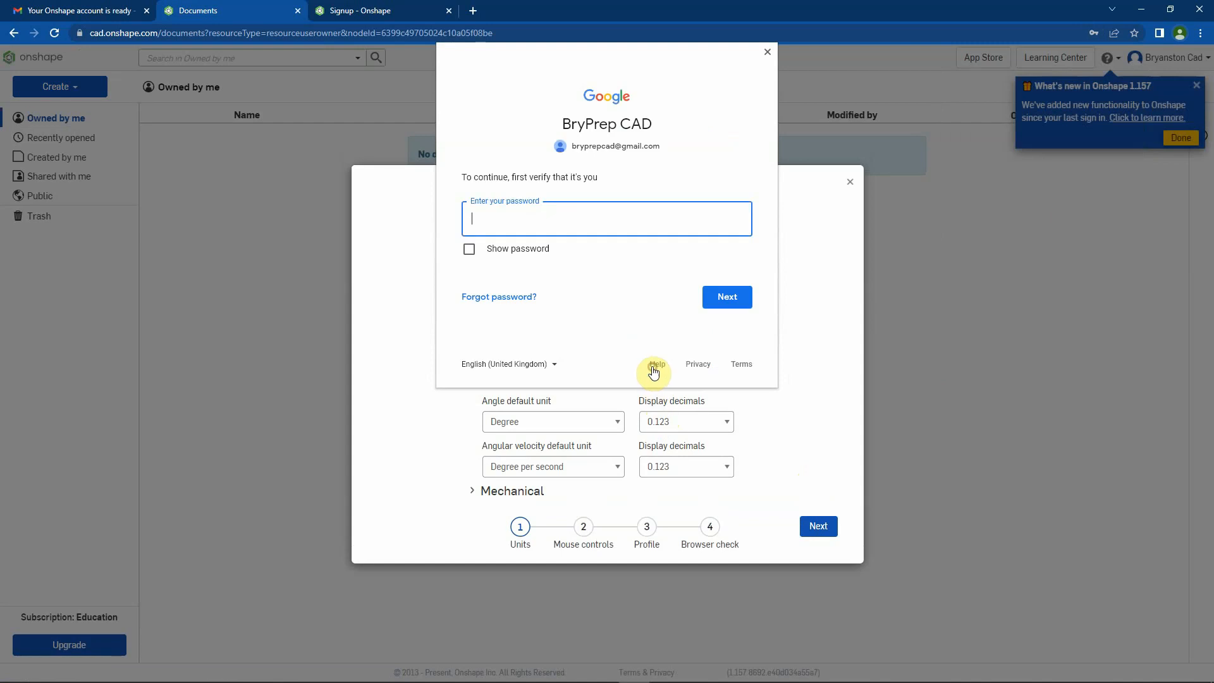
pyautogui.click(766, 54)
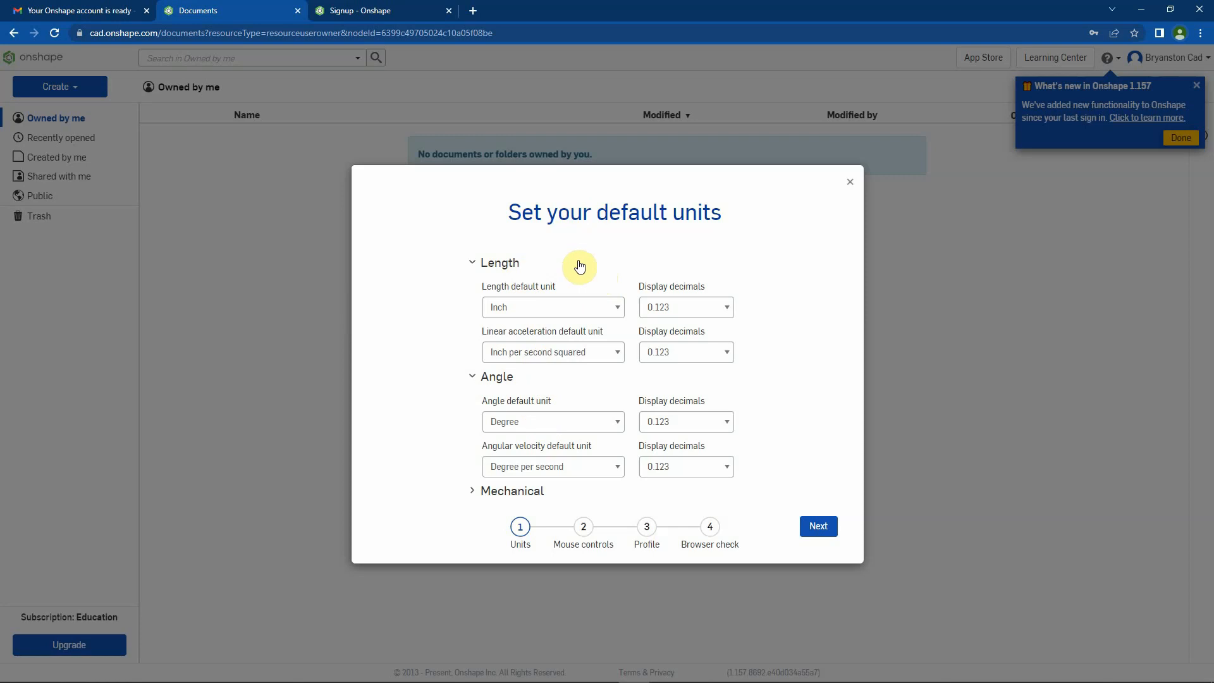
# Set the default length unit to Millimeter and the linear acceleration unit to Meter per second squared
pyautogui.click(617, 308)
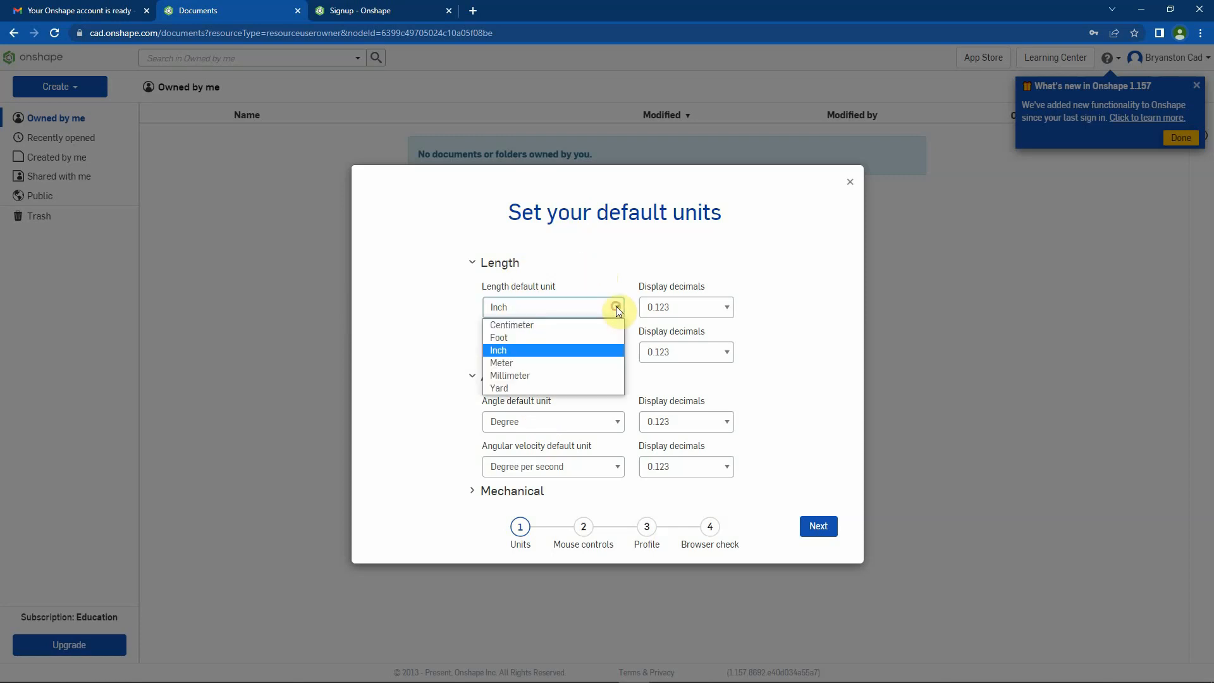
pyautogui.click(533, 375)
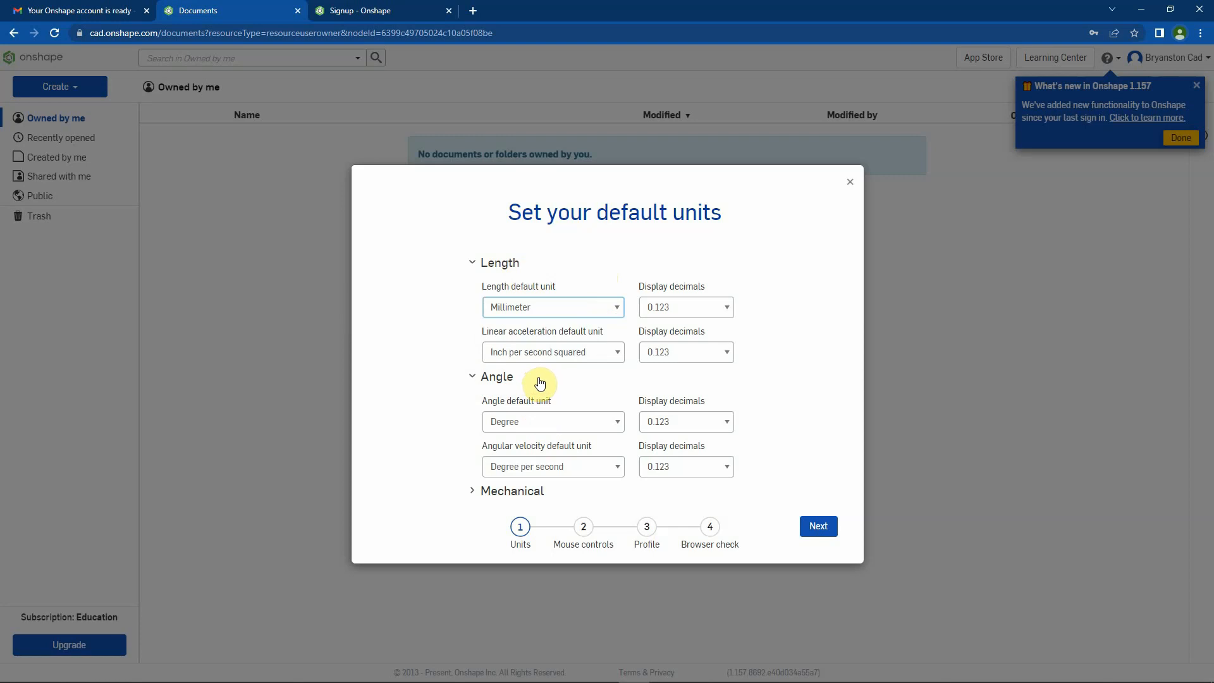
pyautogui.click(618, 352)
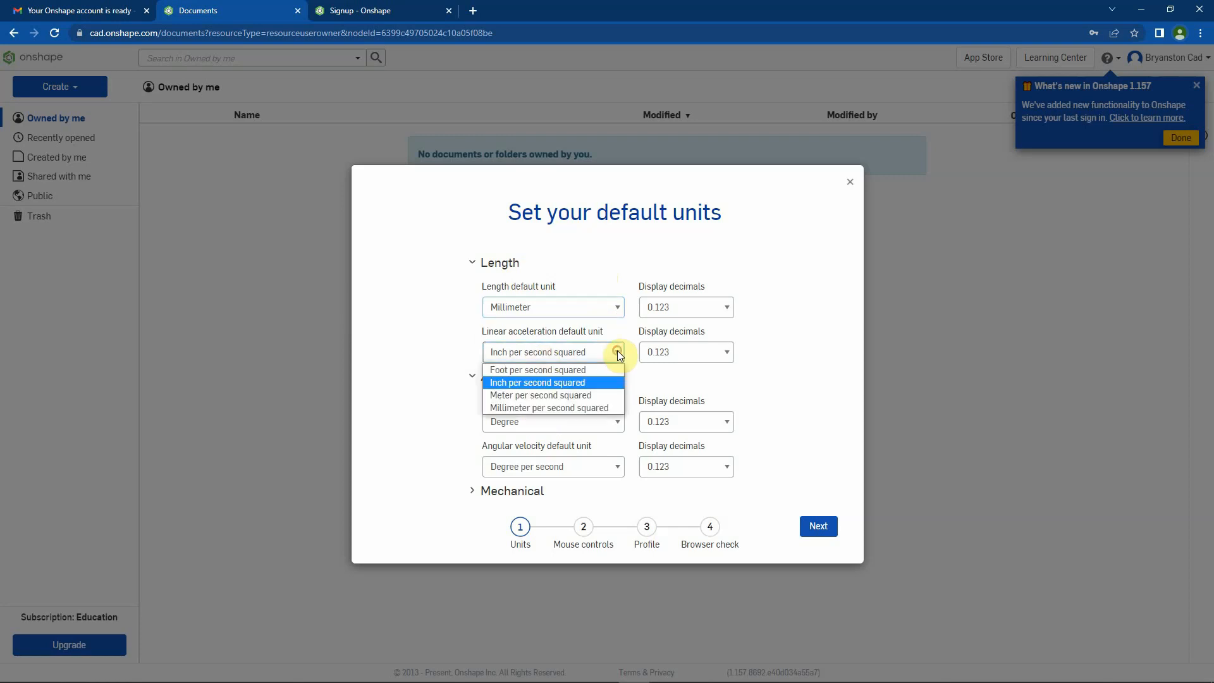
pyautogui.click(577, 395)
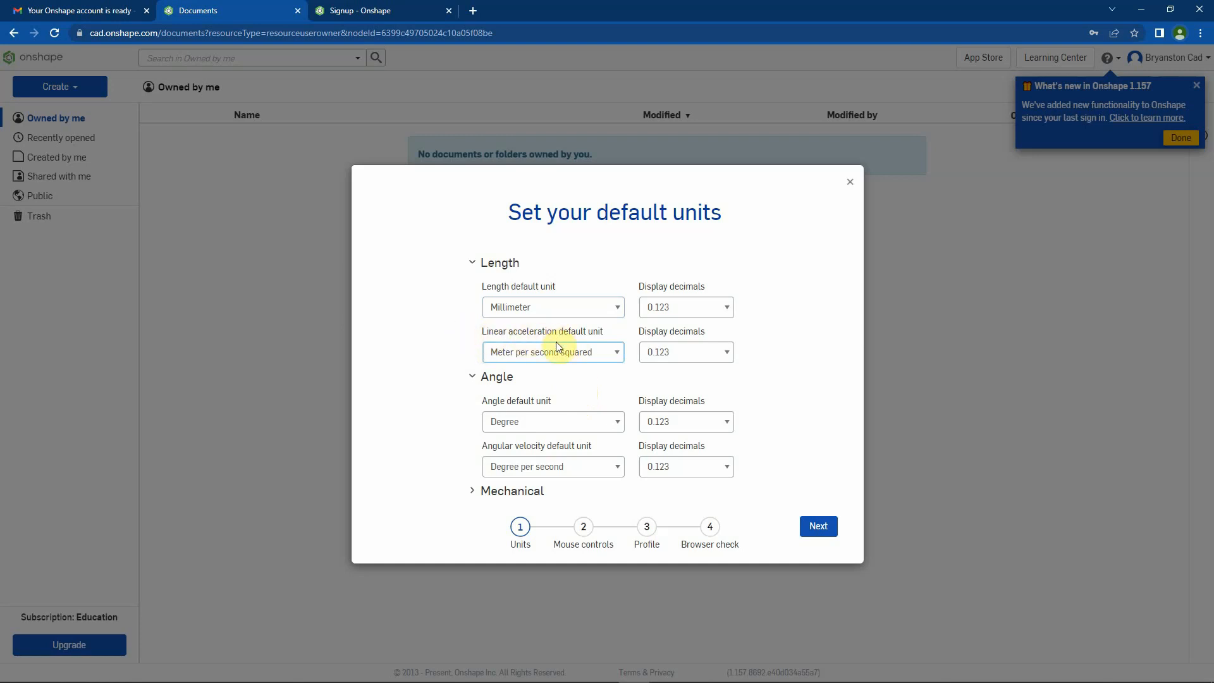
# Set the display decimals for length, linear acceleration, angle and angular velocity to 0.12
pyautogui.click(728, 308)
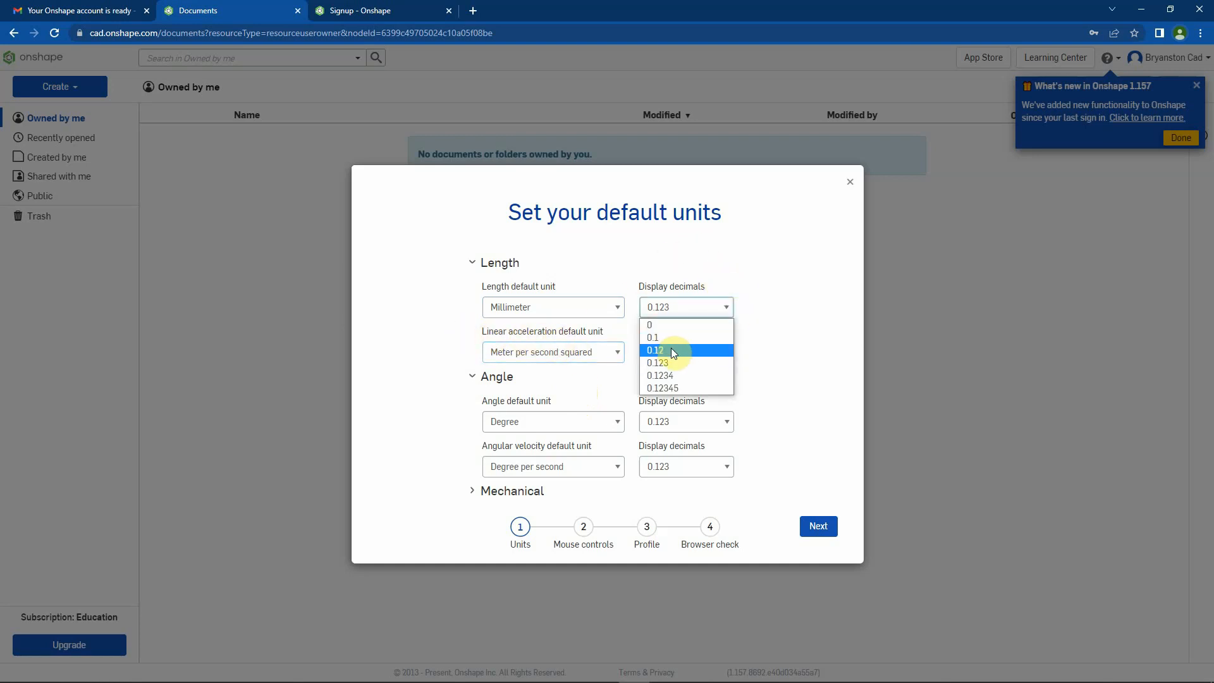
pyautogui.click(672, 351)
pyautogui.click(674, 352)
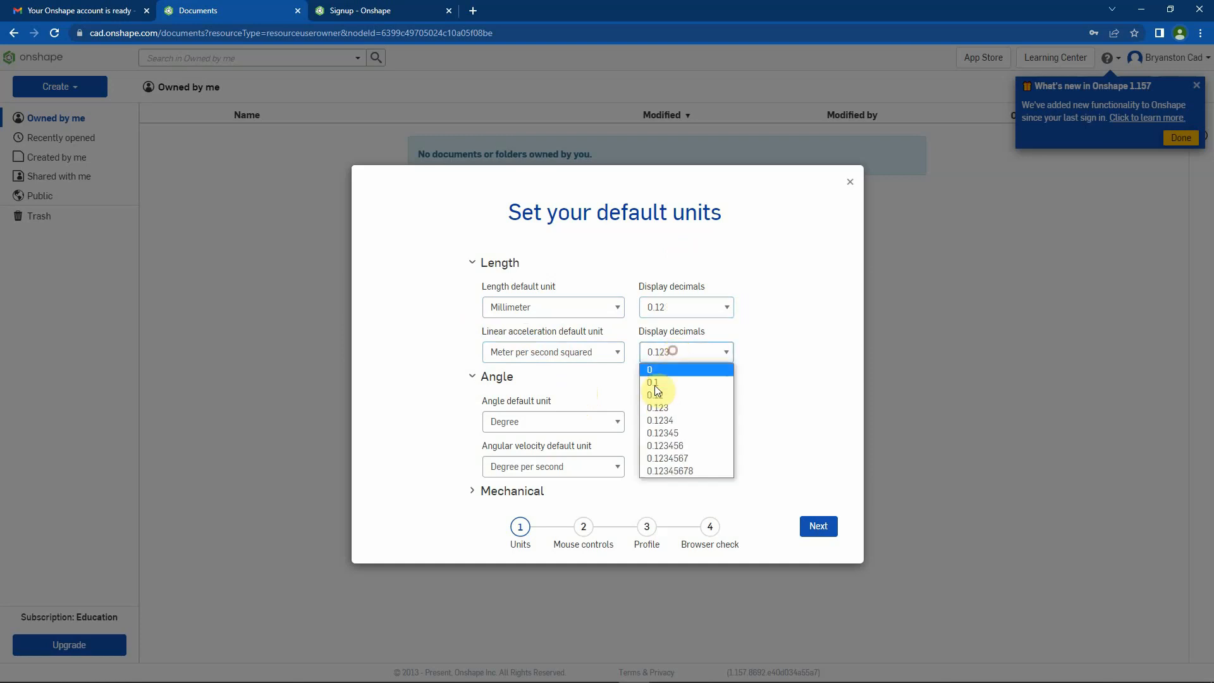
pyautogui.click(657, 397)
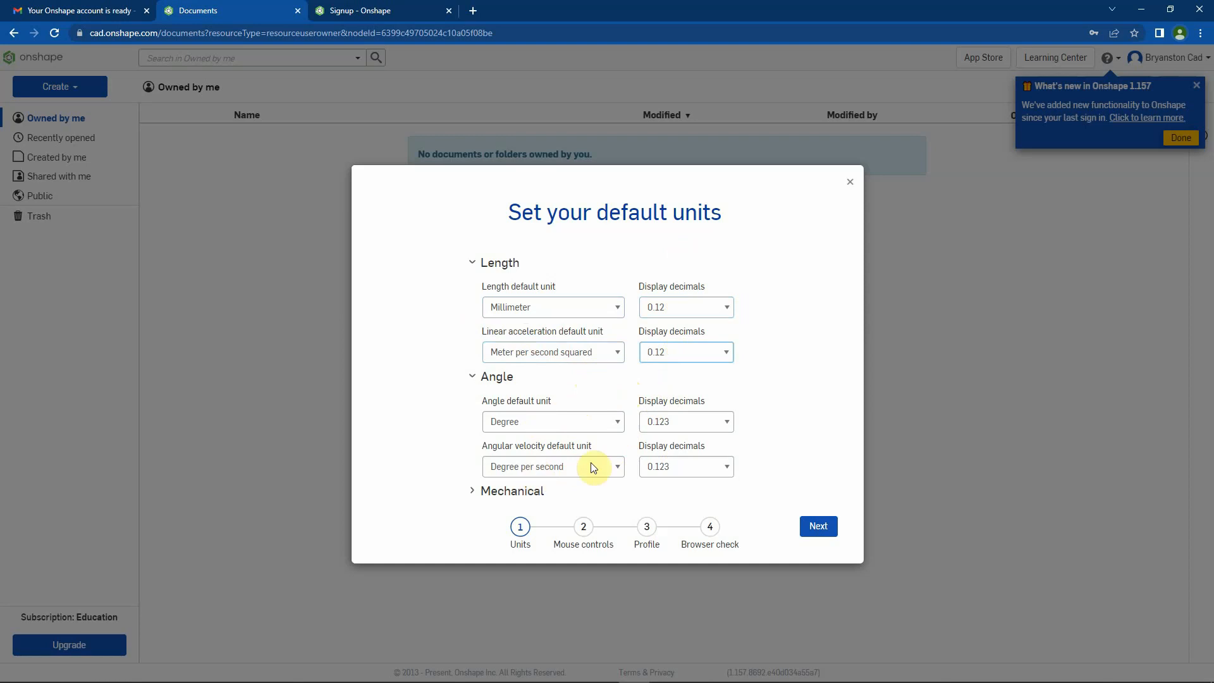
pyautogui.click(727, 423)
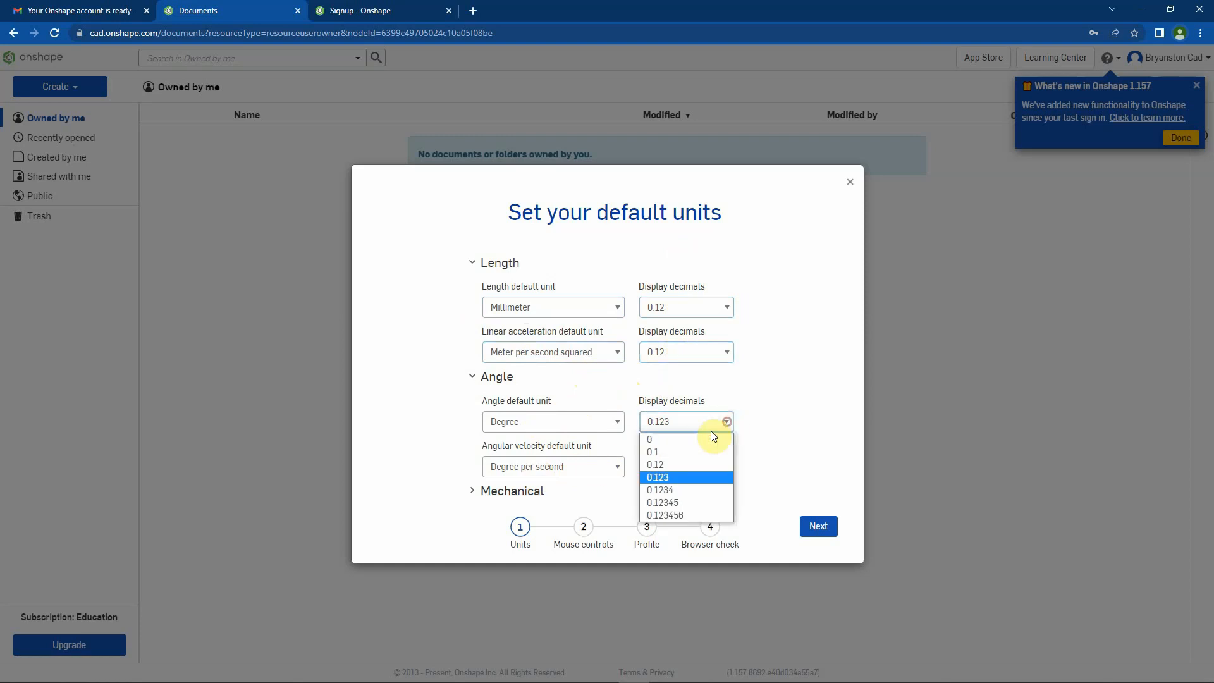
pyautogui.click(677, 464)
pyautogui.click(677, 466)
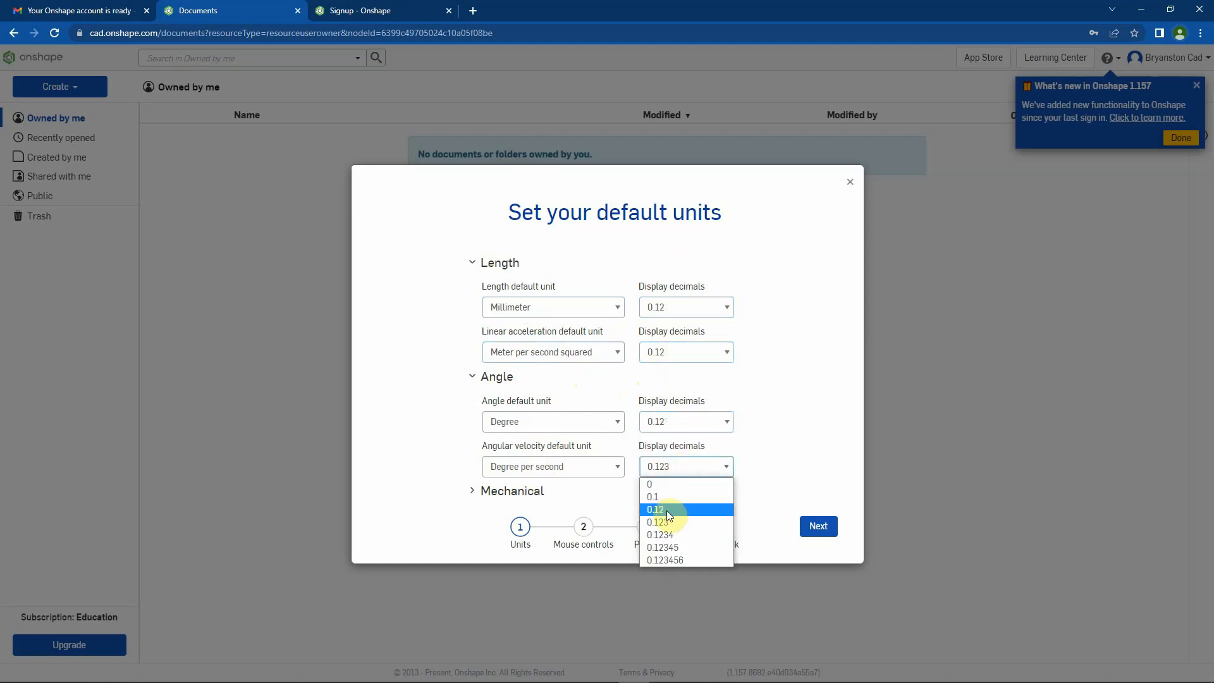
pyautogui.click(669, 514)
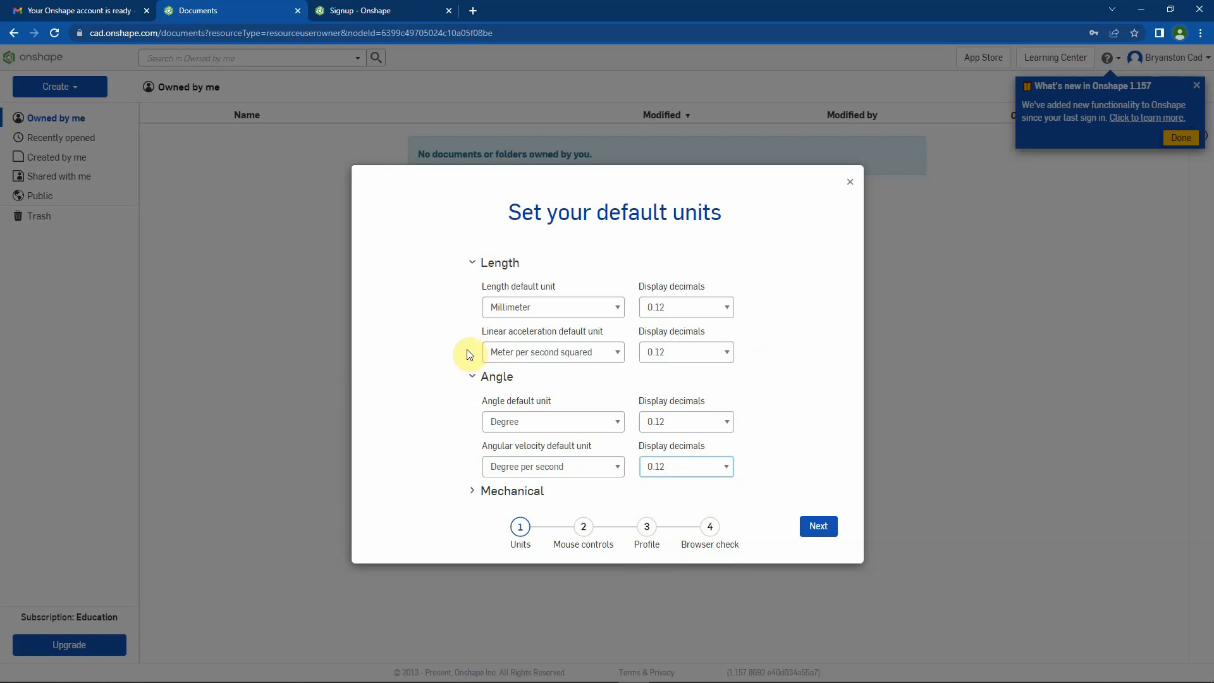
# Set the default mechanical units to Kilogram for mass, Newton for force, Newton-meter for moment and Pascal for pressure
pyautogui.click(471, 494)
pyautogui.scroll(-3, 548, 481)
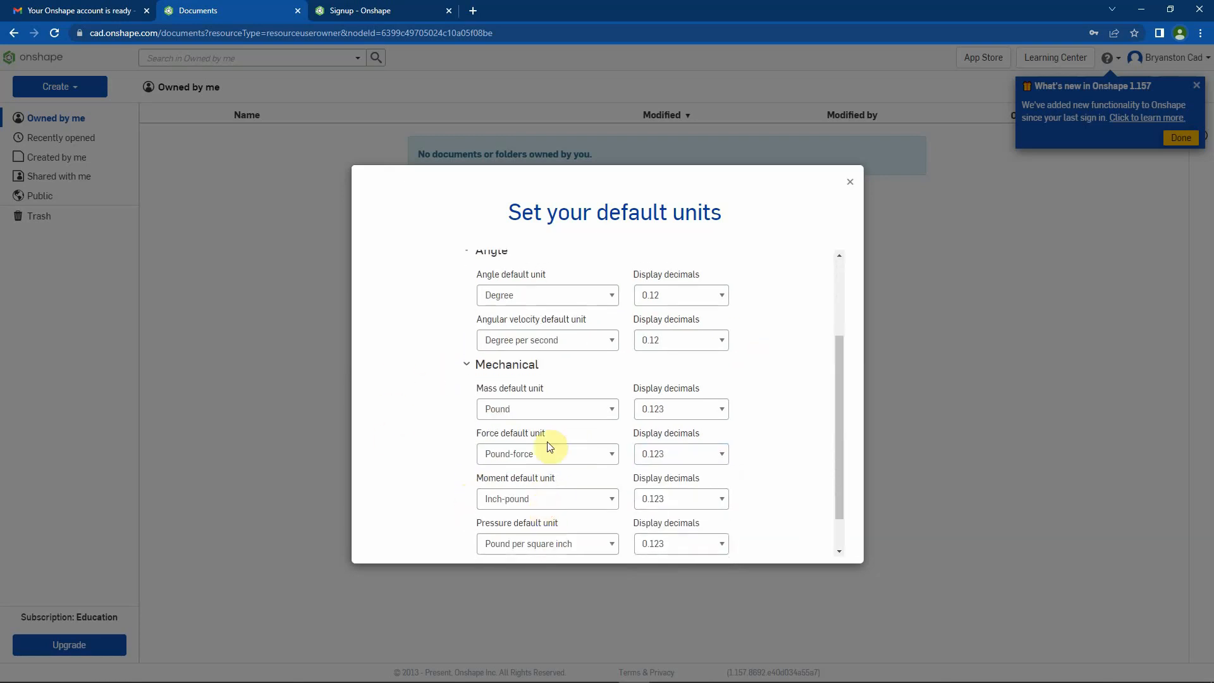
pyautogui.click(541, 367)
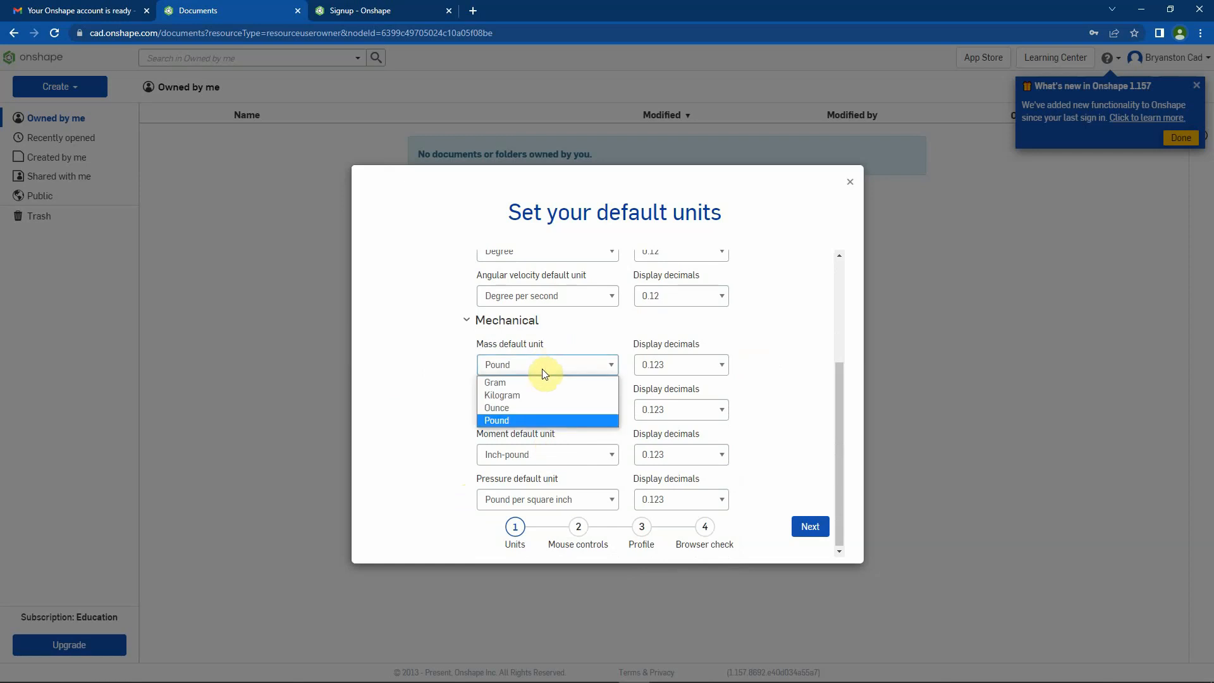
pyautogui.click(522, 397)
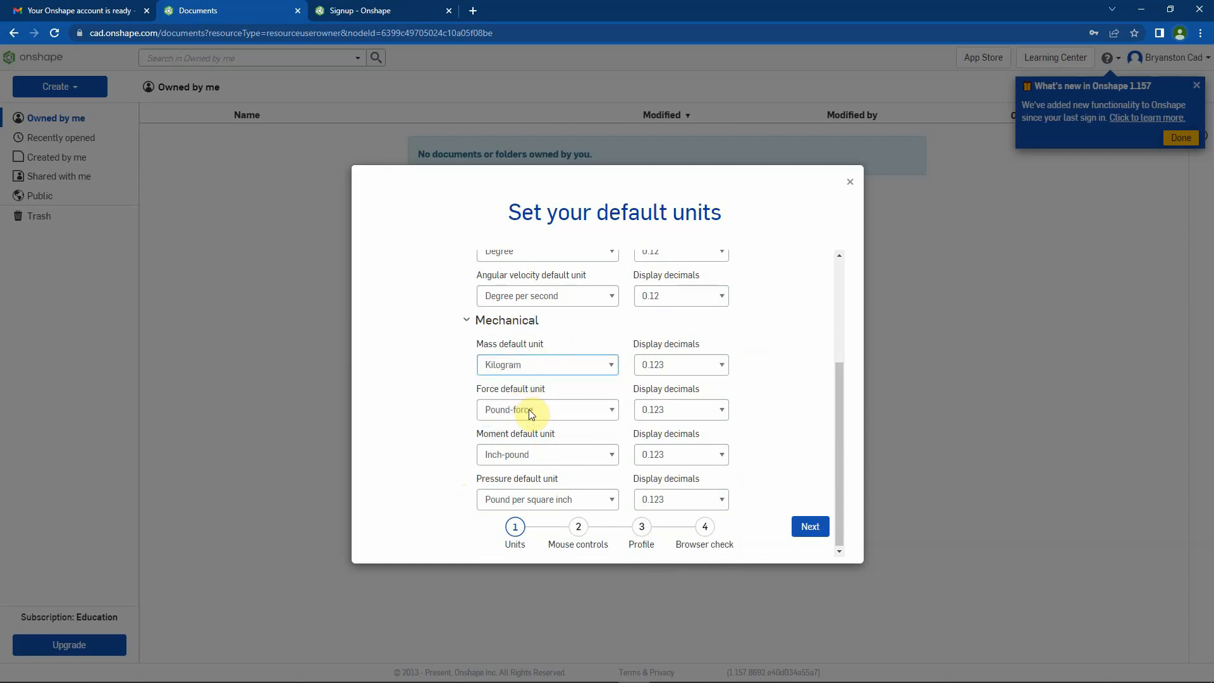
pyautogui.click(529, 408)
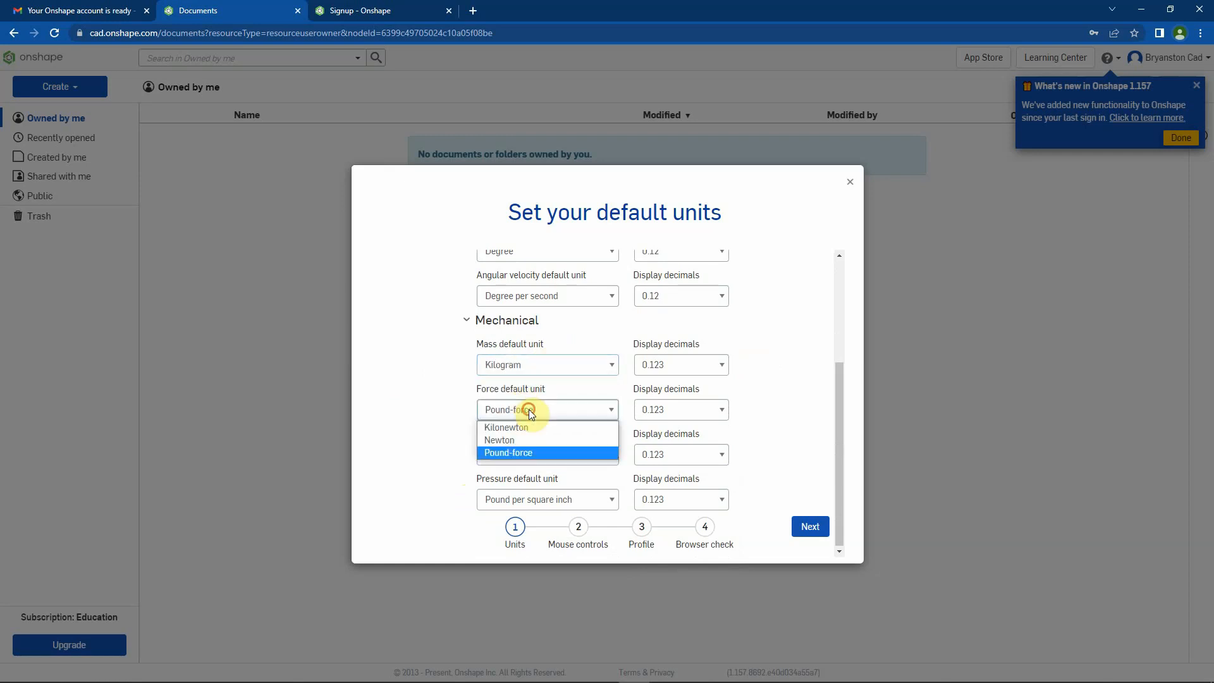
pyautogui.click(515, 441)
pyautogui.click(516, 453)
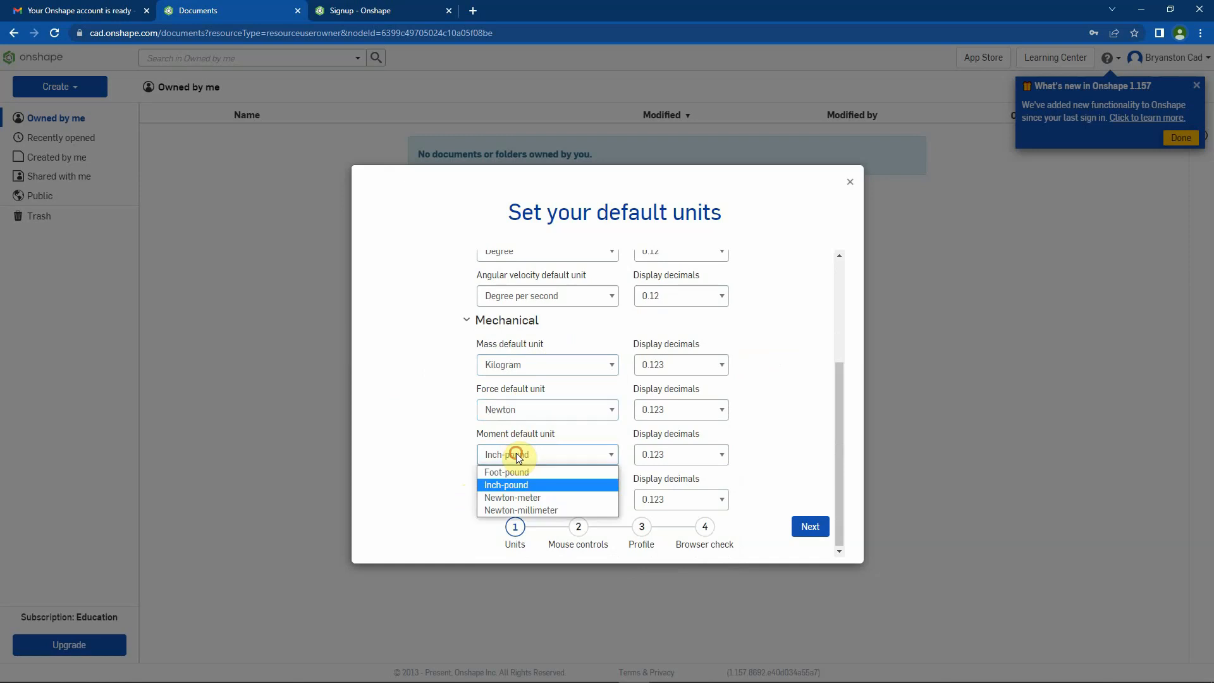
pyautogui.click(529, 498)
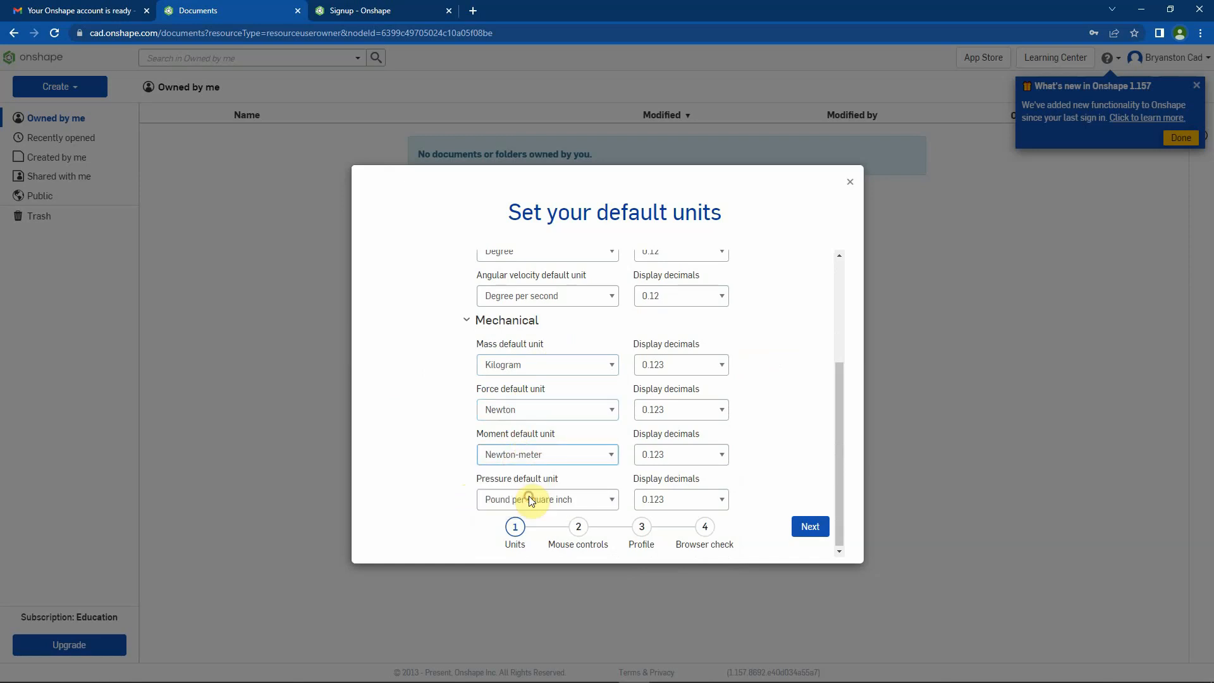
pyautogui.click(529, 499)
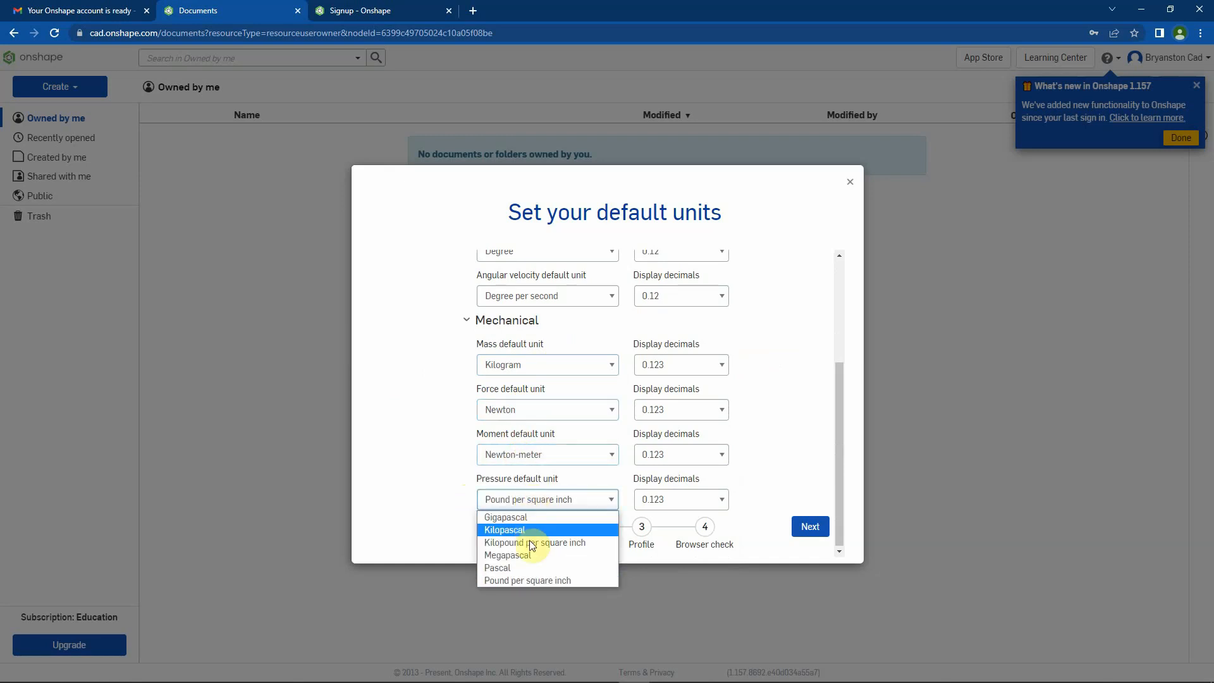
pyautogui.click(522, 571)
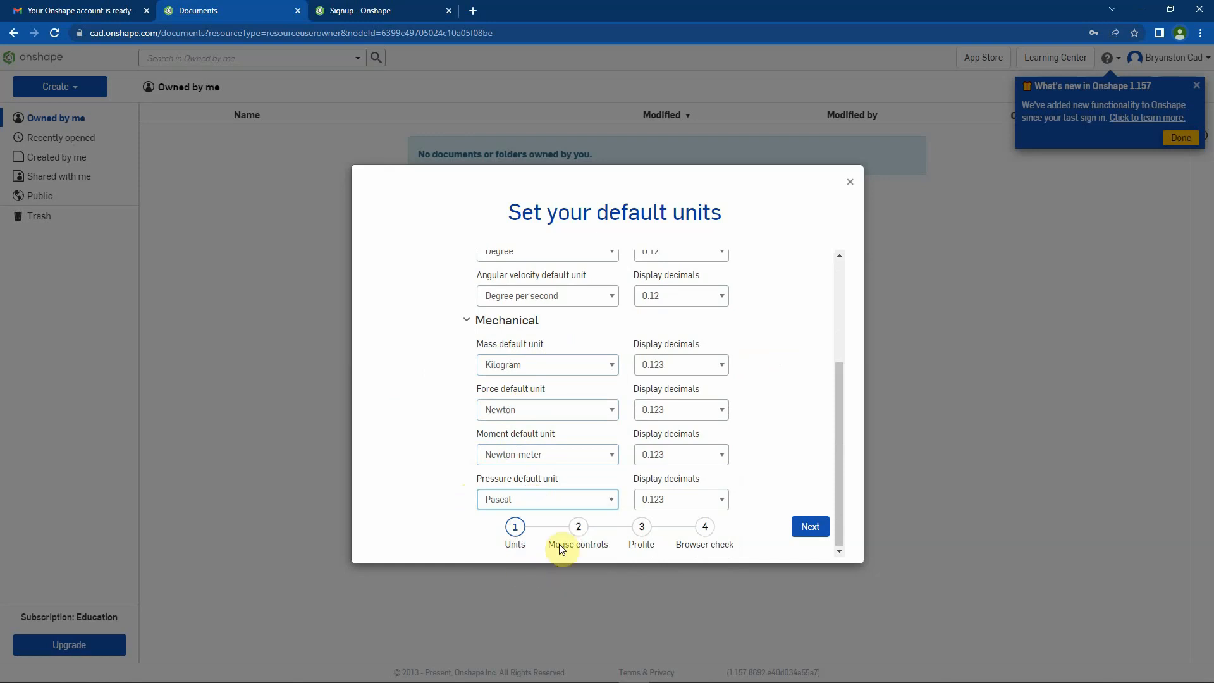
# Set the display decimals for mass, force, moment and pressure to 0.12
pyautogui.click(706, 364)
pyautogui.click(678, 403)
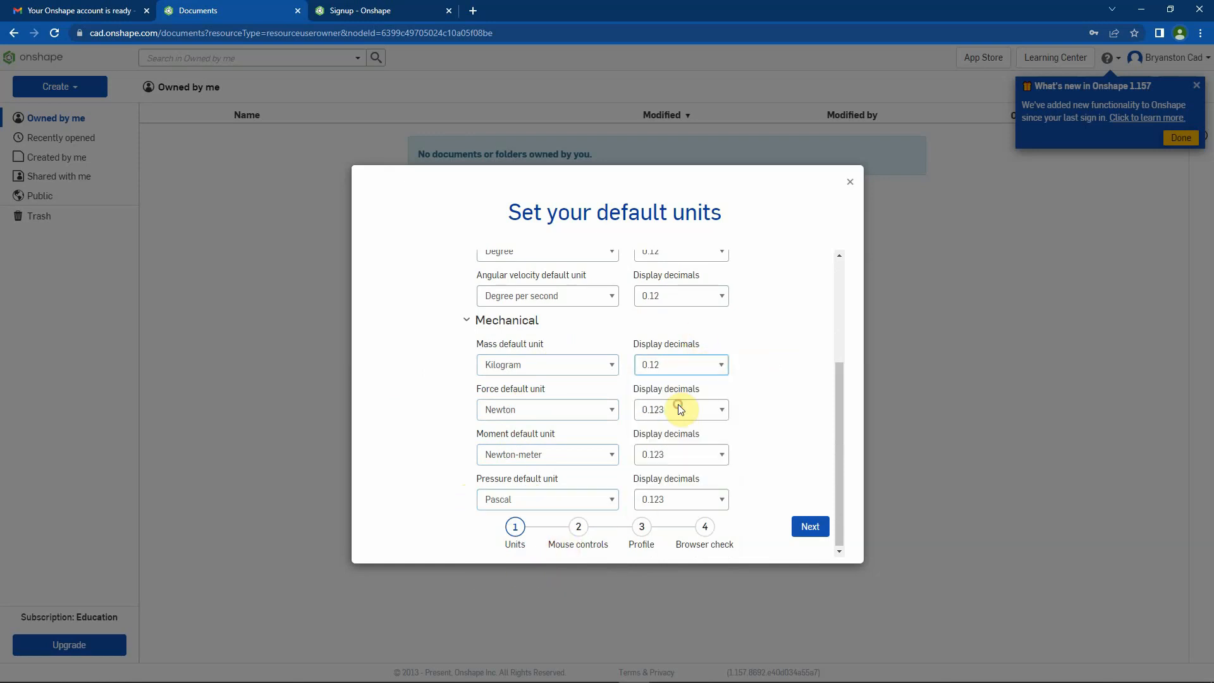
pyautogui.click(678, 409)
pyautogui.click(669, 450)
pyautogui.click(670, 453)
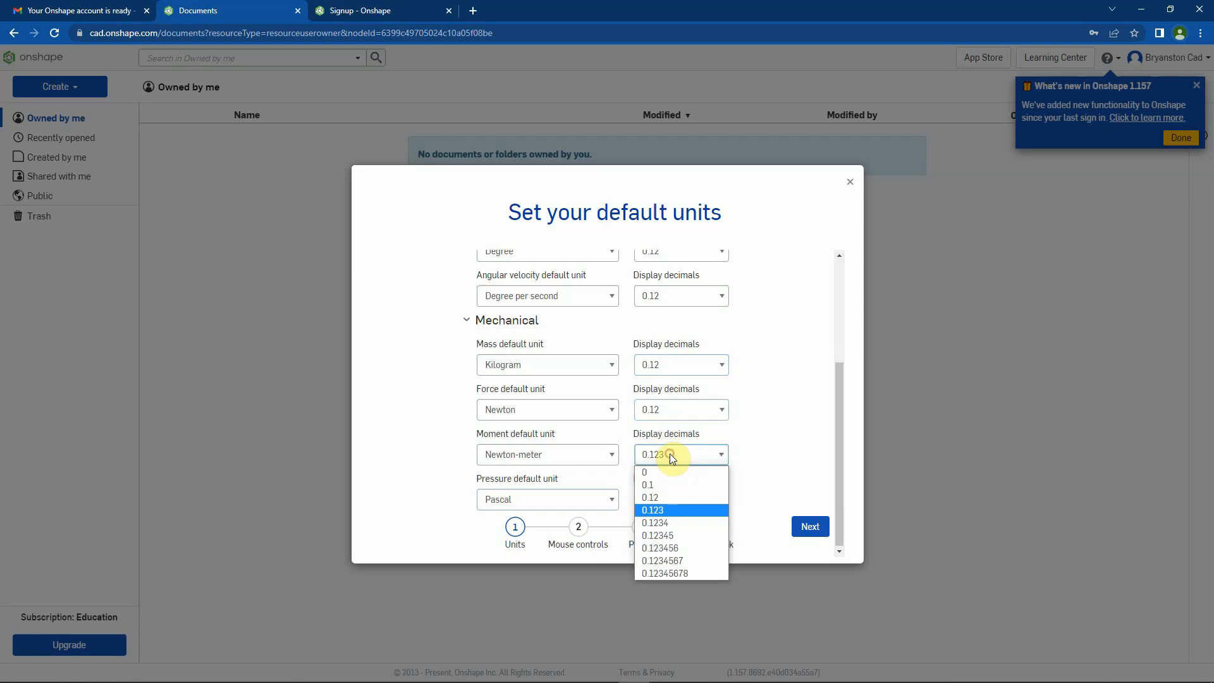
pyautogui.click(662, 496)
pyautogui.click(666, 494)
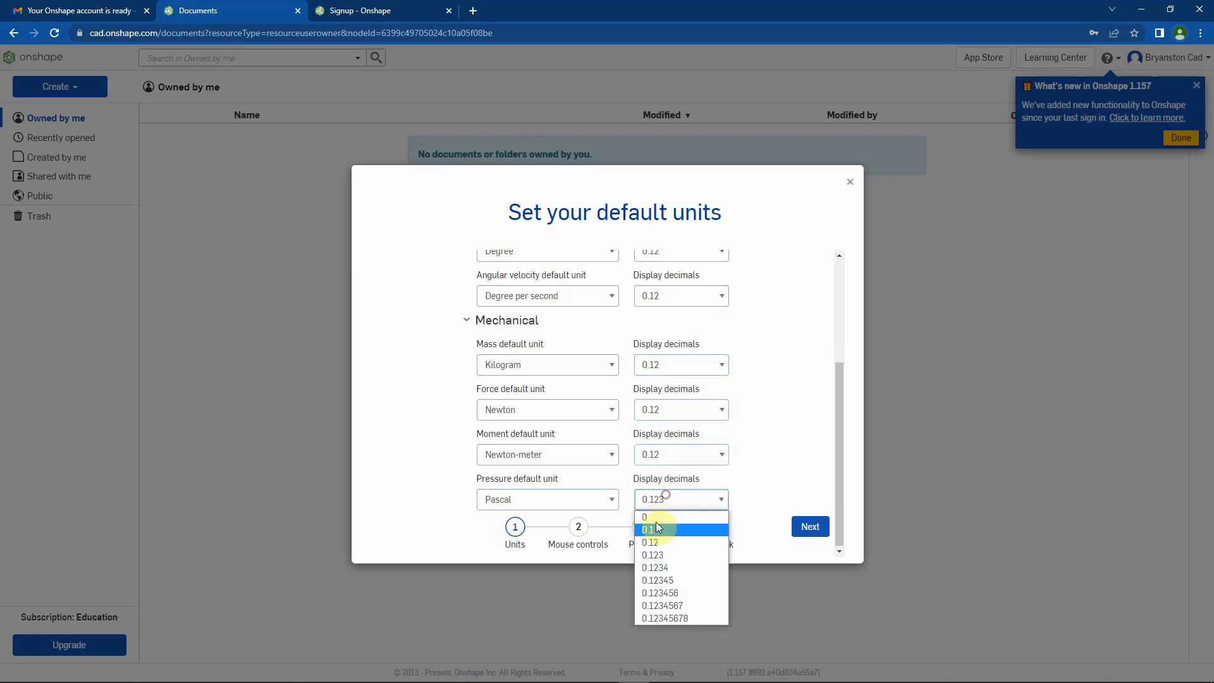
pyautogui.click(652, 541)
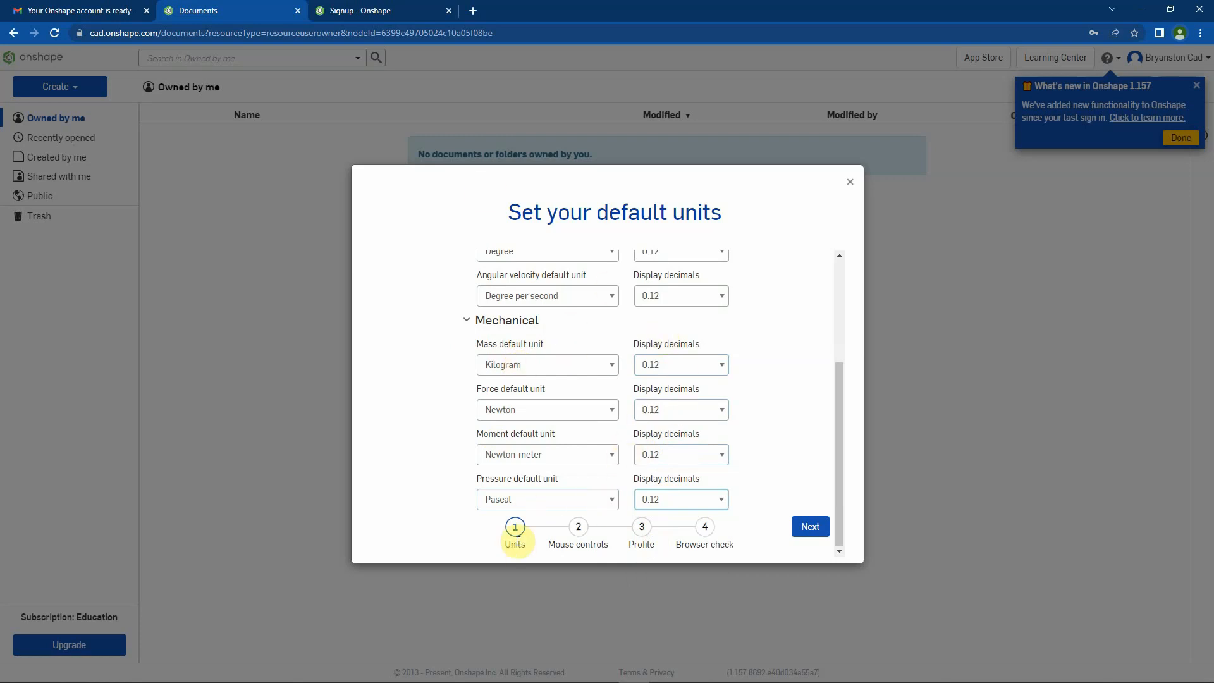
# Accept the units, keep the default Onshape mouse controls and profile, and close the setup wizard after the browser check
pyautogui.click(810, 527)
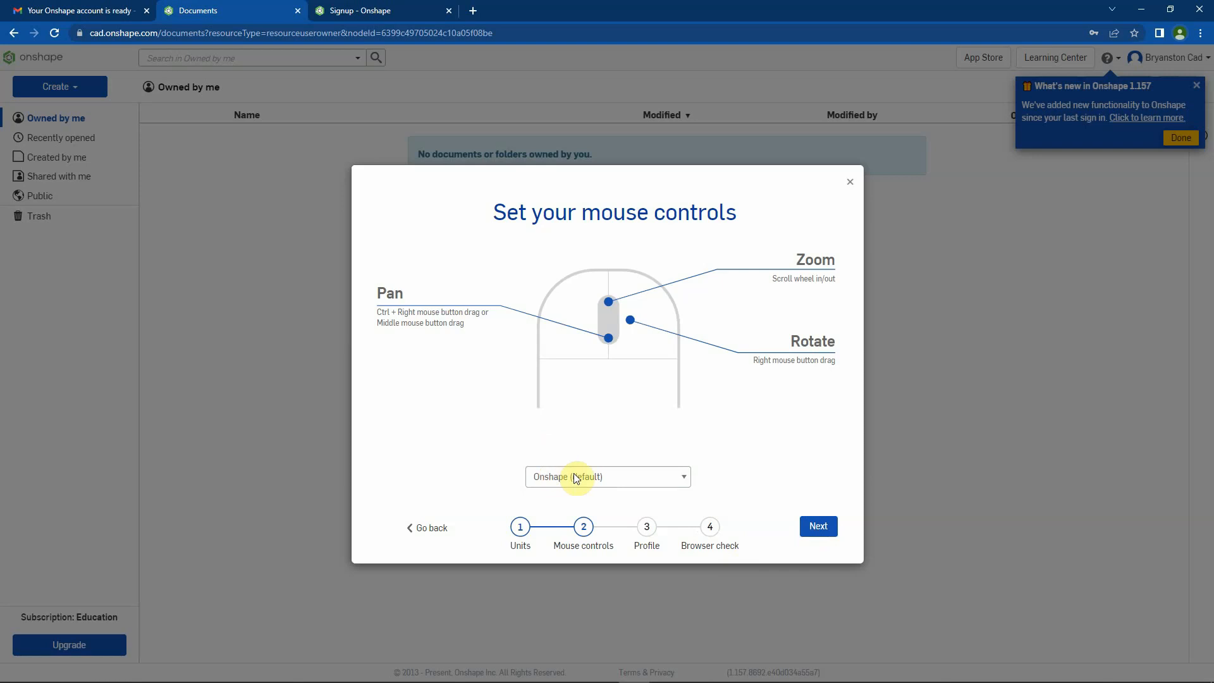
pyautogui.click(816, 528)
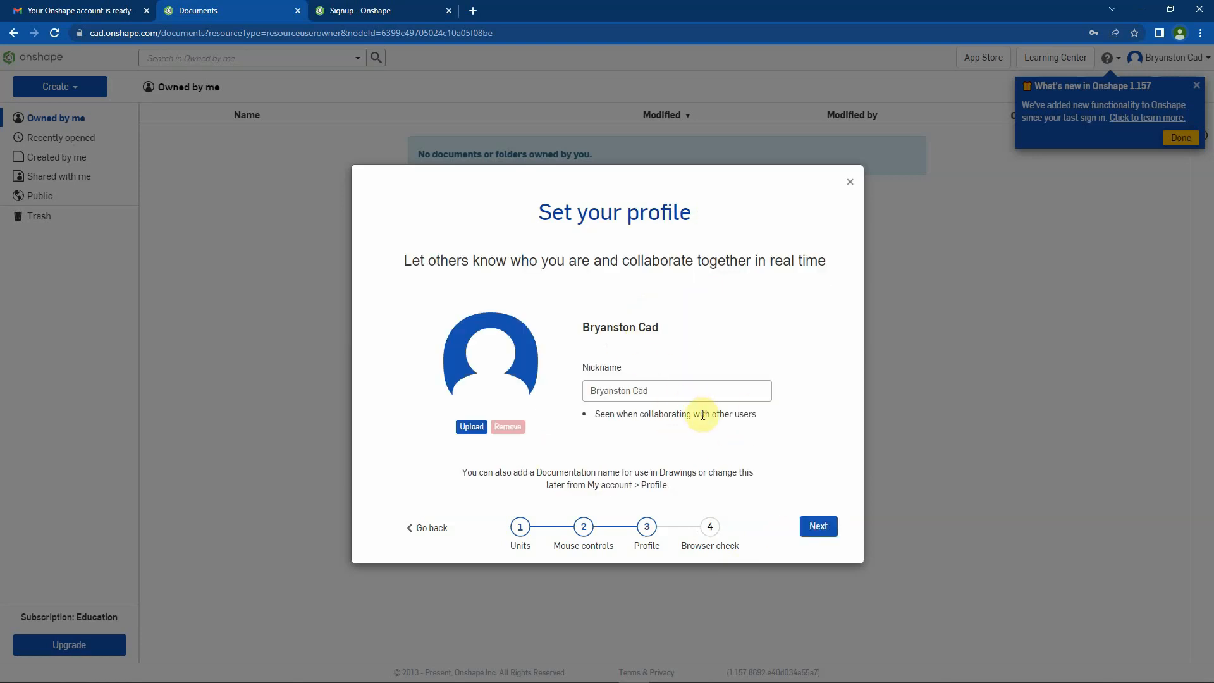
pyautogui.click(820, 530)
pyautogui.click(819, 527)
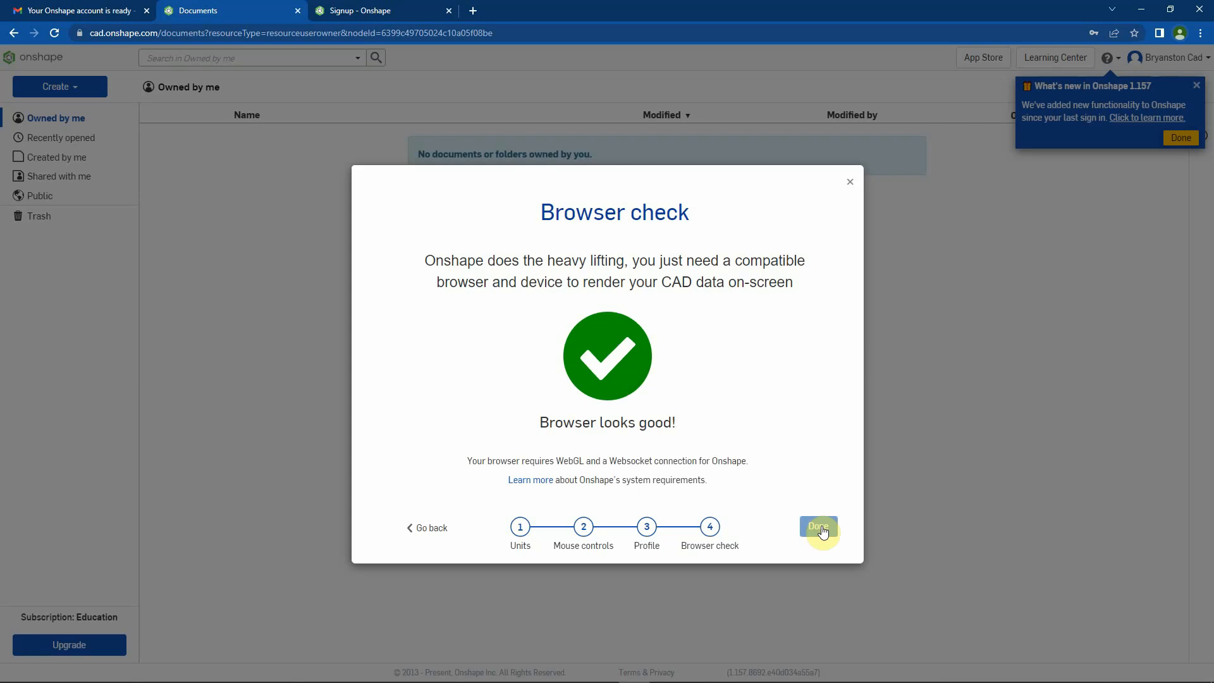
pyautogui.click(850, 186)
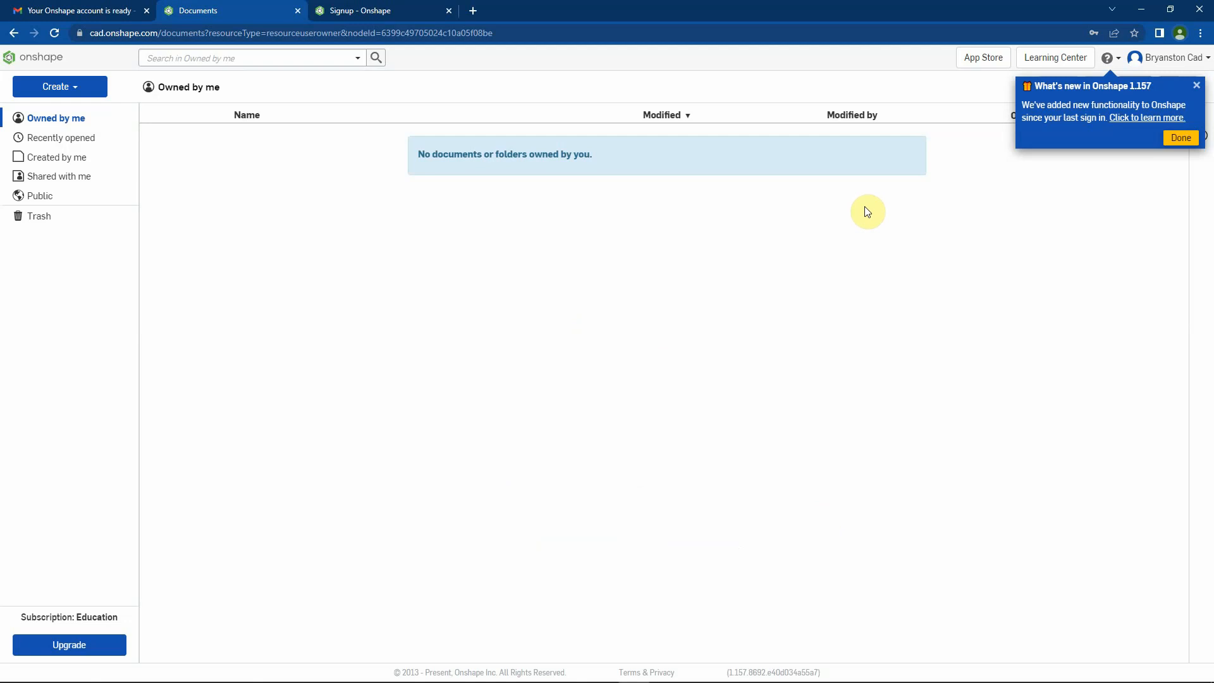